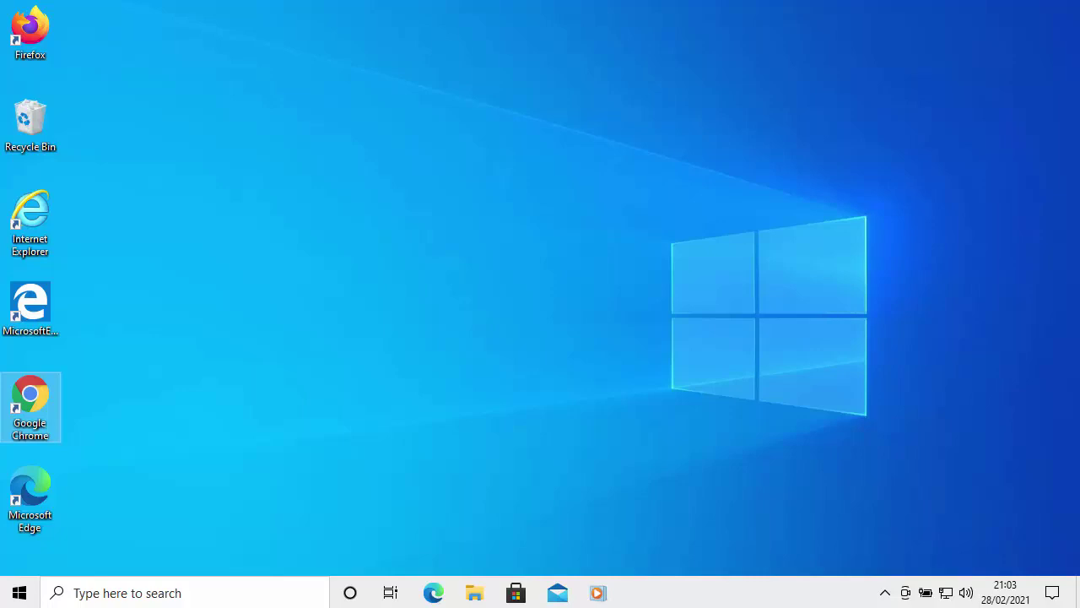
Open Microsoft Edge and go to homebank.free.fr
{"action": "double_click", "coordinate": [30, 509]}
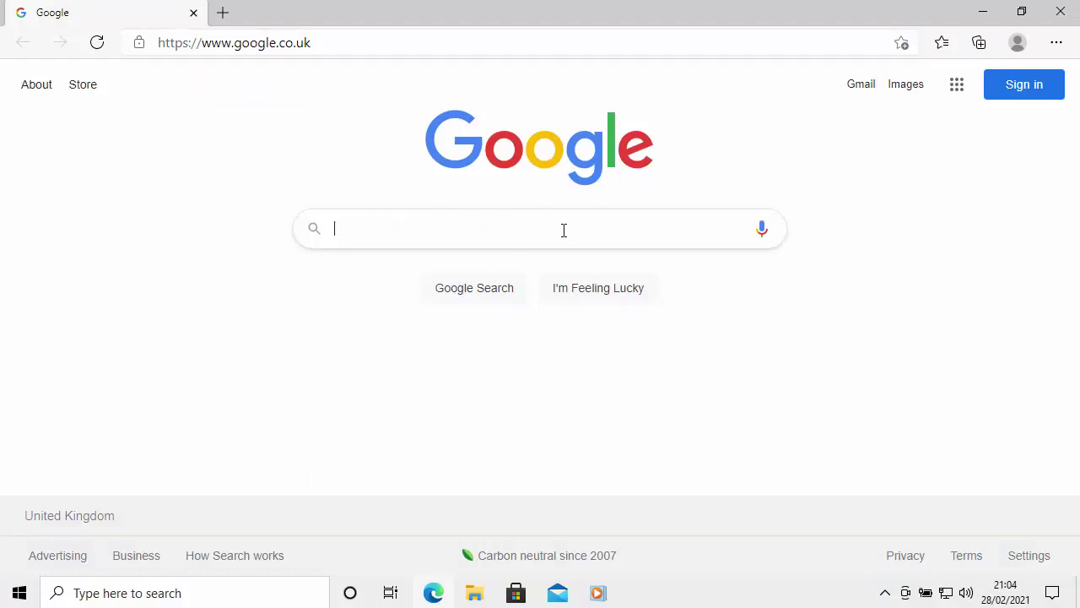
{"action": "left_click", "coordinate": [321, 42]}
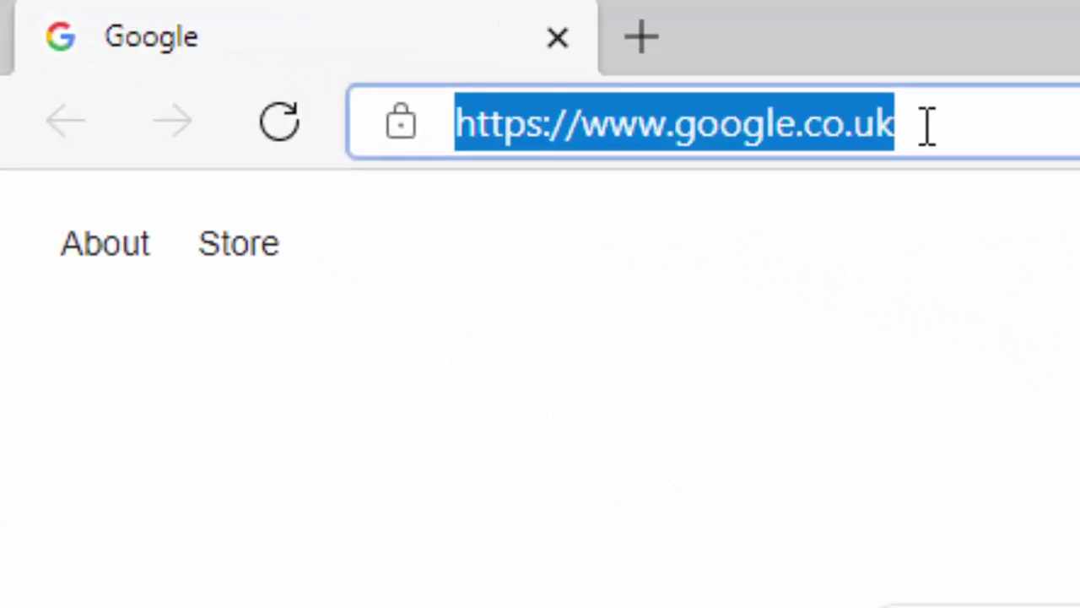
{"action": "key", "text": "BackSpace"}
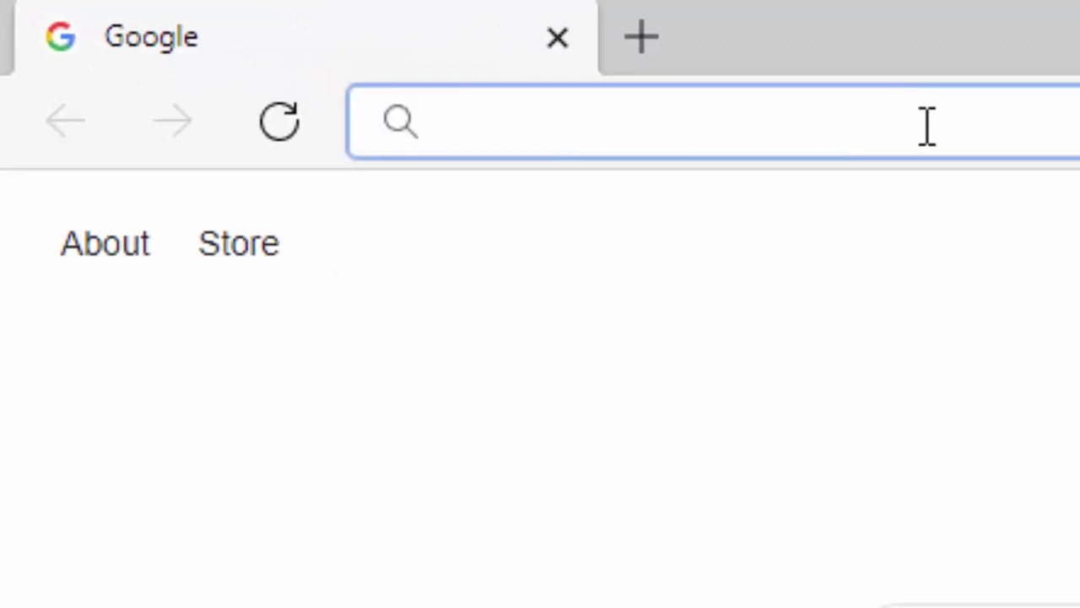
{"action": "type", "text": "homebank"}
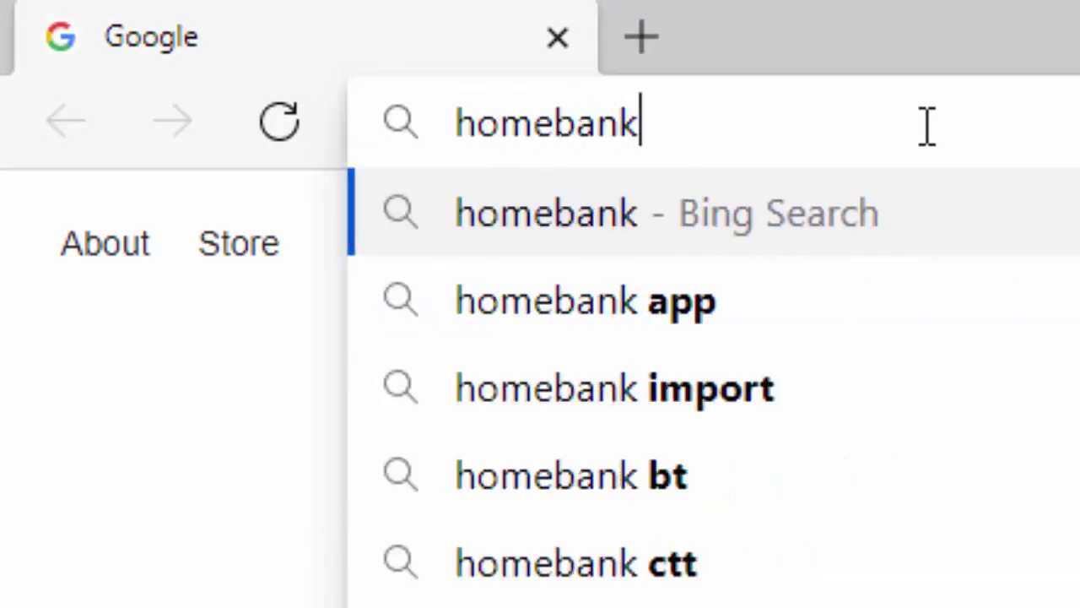
{"action": "type", "text": "."}
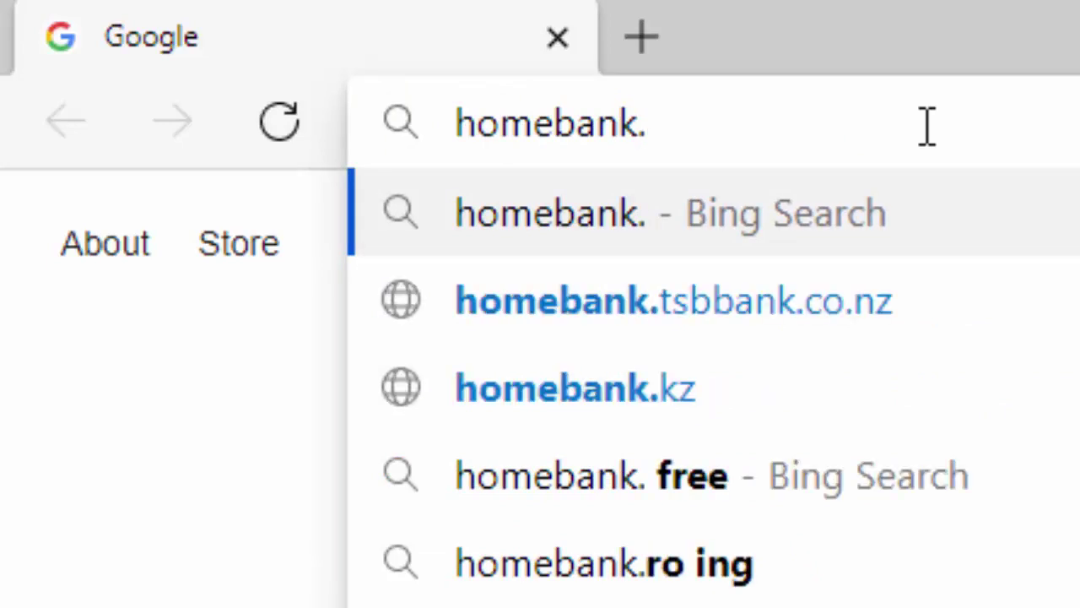
{"action": "type", "text": "free.fr"}
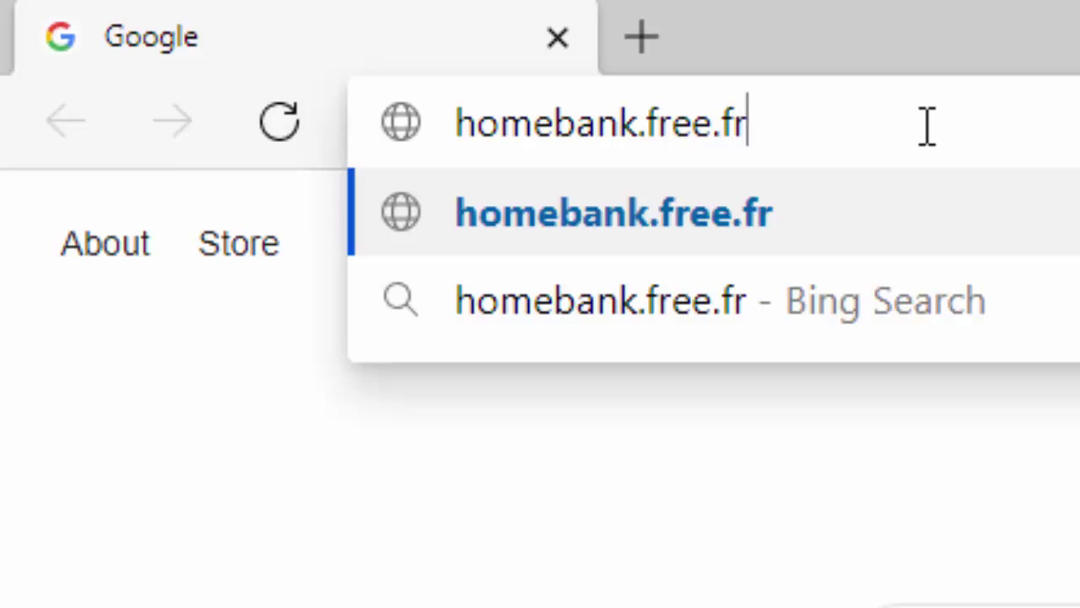
{"action": "key", "text": "Return"}
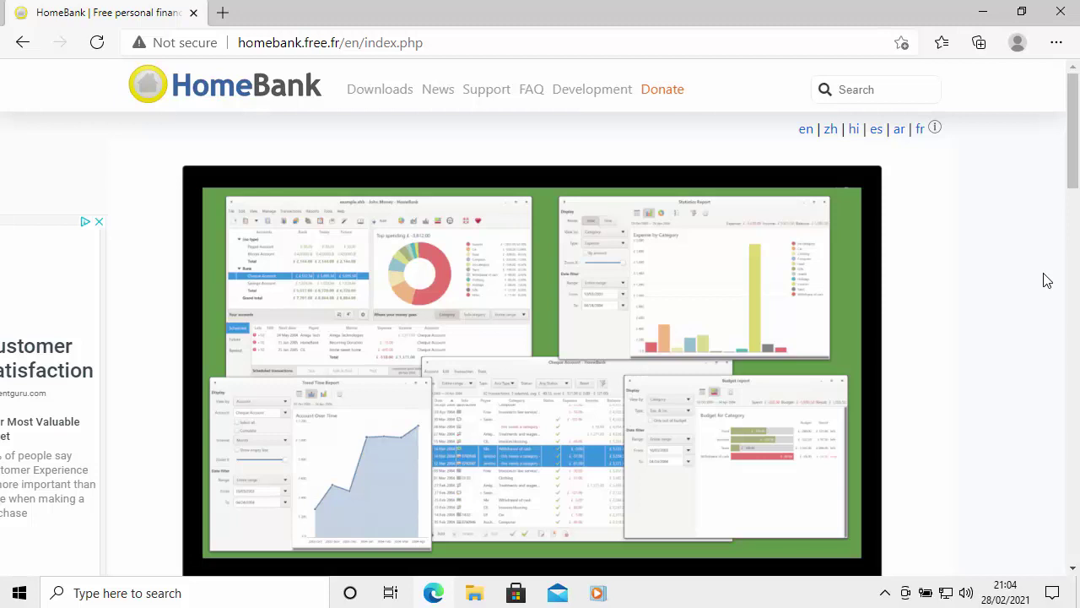
Look through the HomeBank downloads page and download the current Windows installer, HomeBank-5.5-setup.exe
{"action": "left_click", "coordinate": [381, 98]}
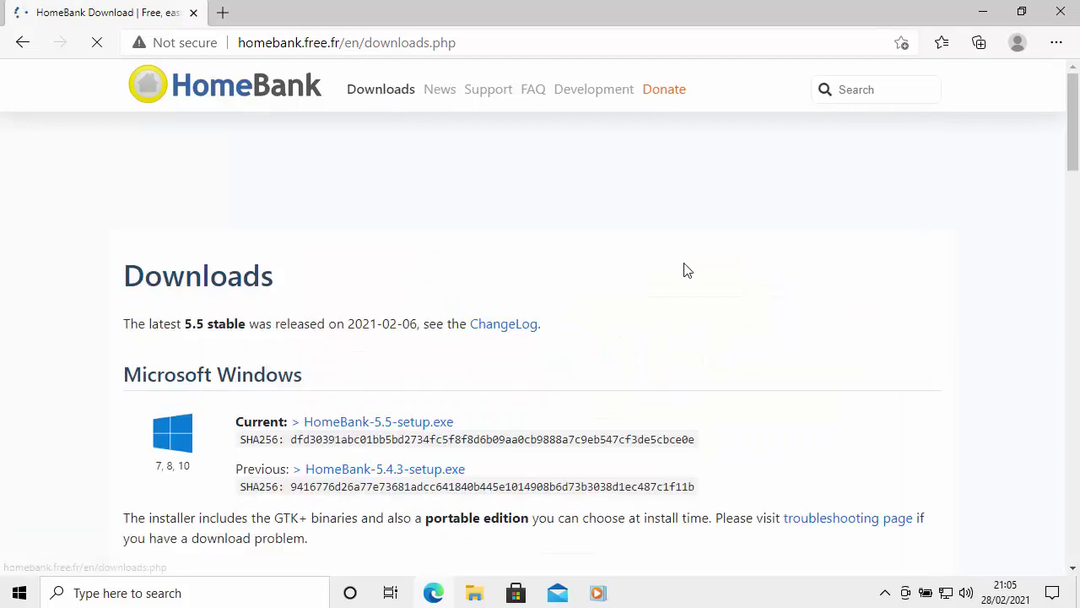
{"action": "scroll", "coordinate": [688, 270], "scroll_direction": "down", "scroll_amount": 5}
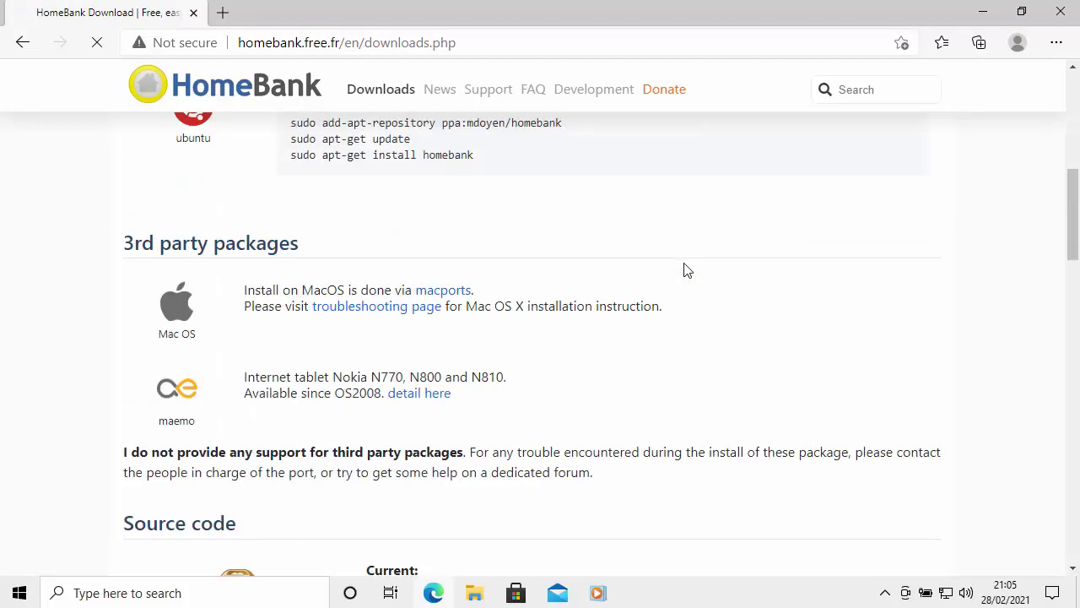
{"action": "scroll", "coordinate": [687, 270], "scroll_direction": "down", "scroll_amount": 12}
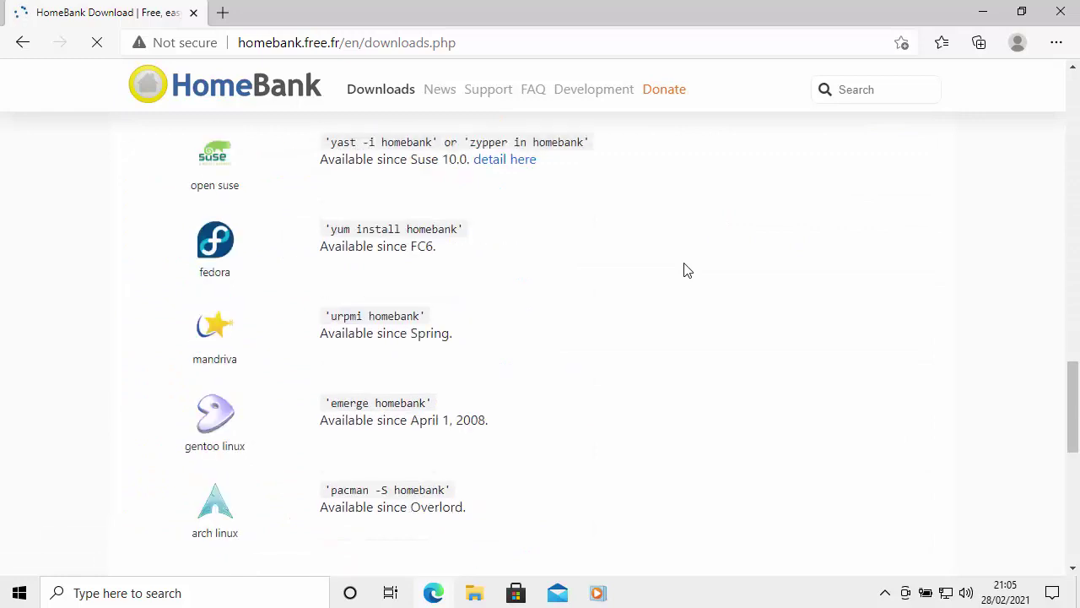
{"action": "scroll", "coordinate": [688, 270], "scroll_direction": "down", "scroll_amount": 4}
{"action": "scroll", "coordinate": [687, 270], "scroll_direction": "up", "scroll_amount": 5}
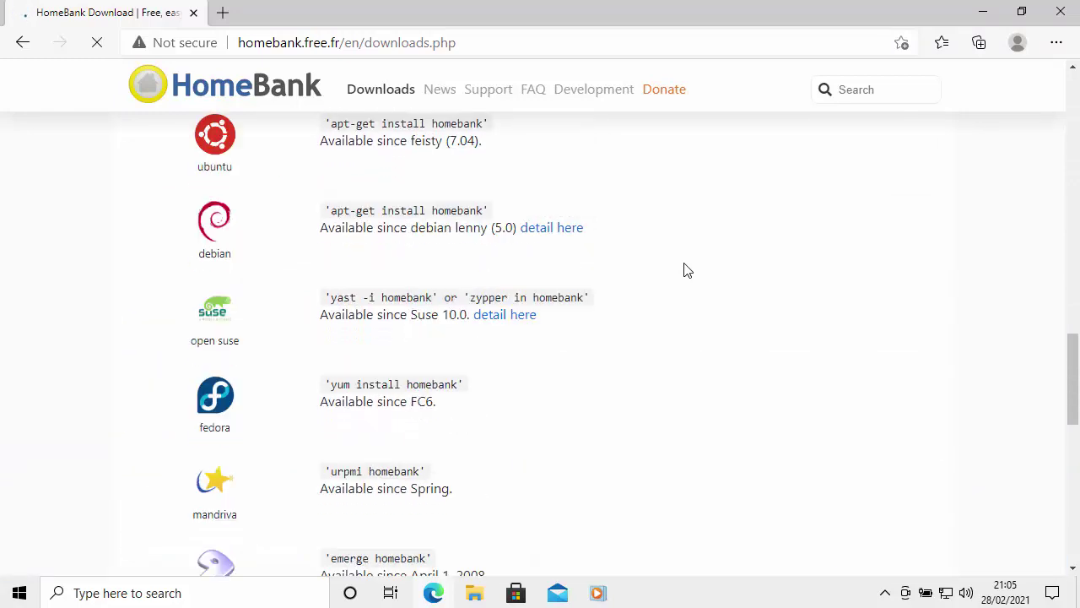
{"action": "scroll", "coordinate": [688, 270], "scroll_direction": "up", "scroll_amount": 2}
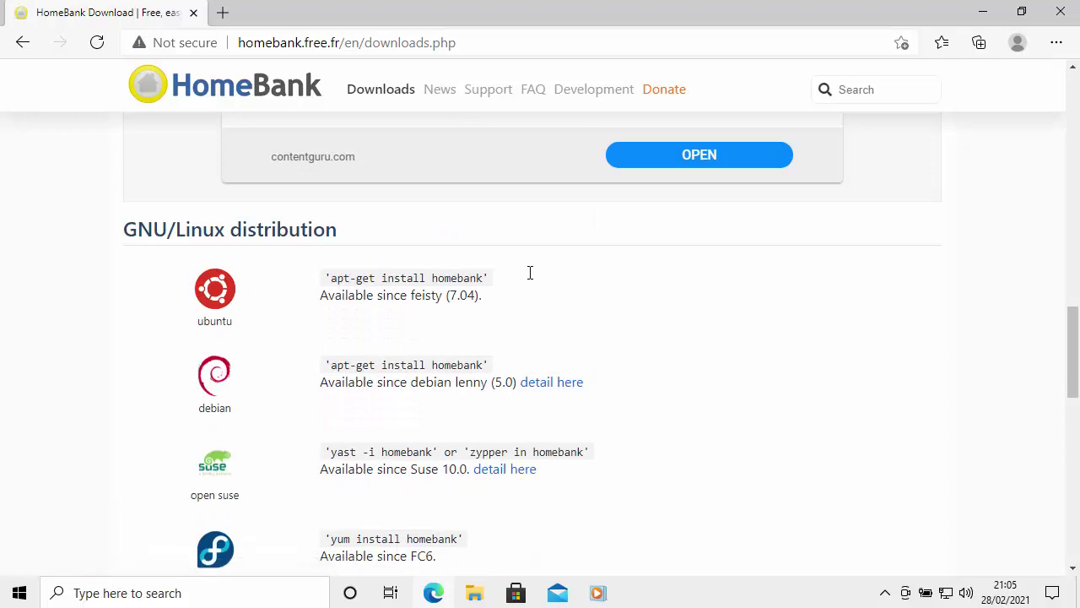
{"action": "scroll", "coordinate": [530, 272], "scroll_direction": "down", "scroll_amount": 10}
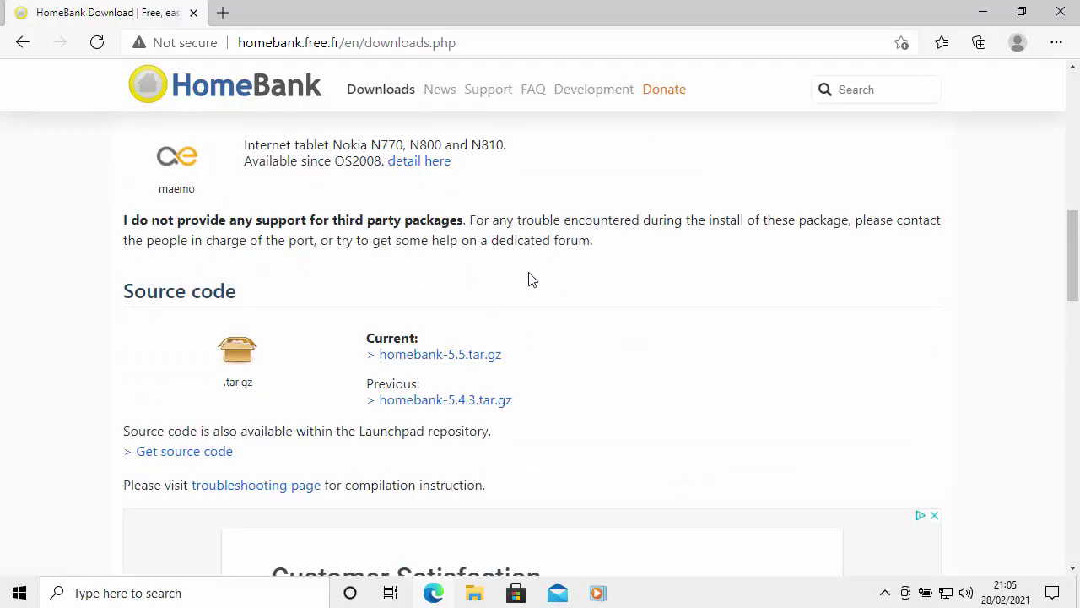
{"action": "scroll", "coordinate": [532, 279], "scroll_direction": "up", "scroll_amount": 9}
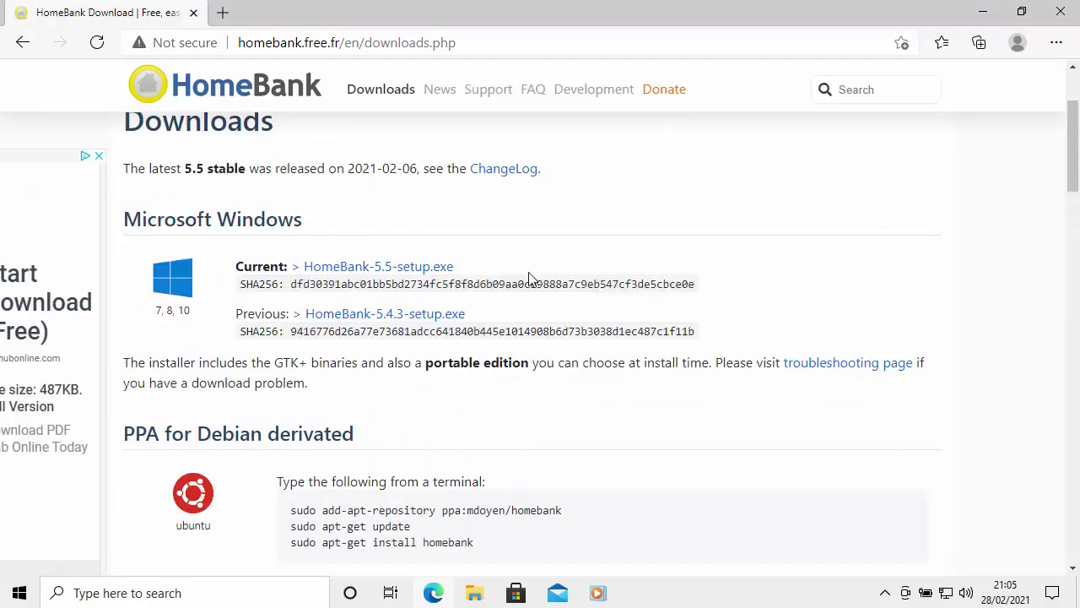
{"action": "left_click", "coordinate": [368, 272]}
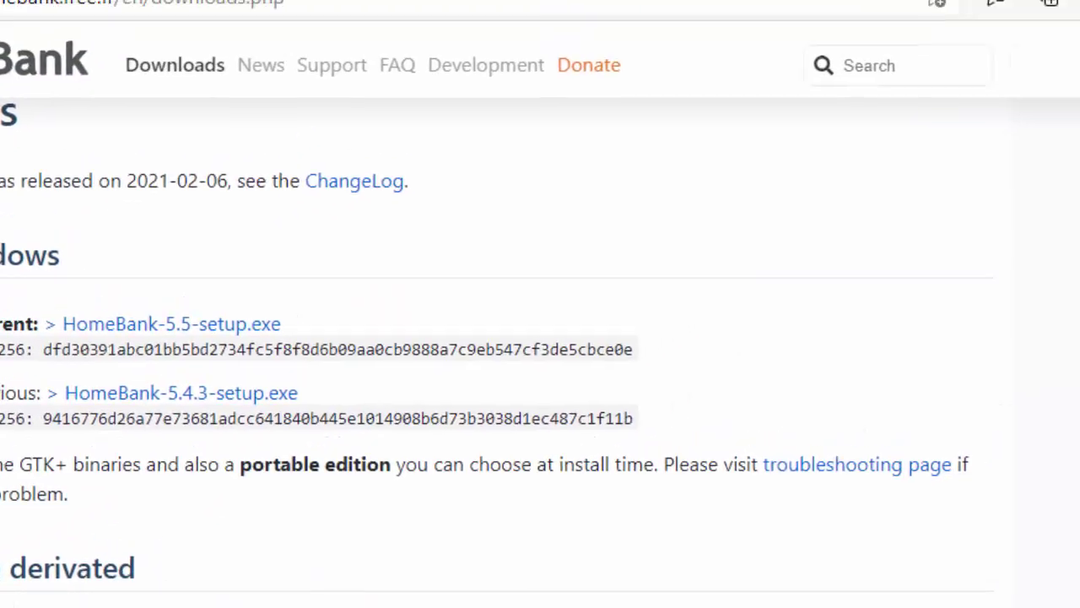
Close the browser and open the Downloads folder in File Explorer
{"action": "left_click", "coordinate": [1053, 18]}
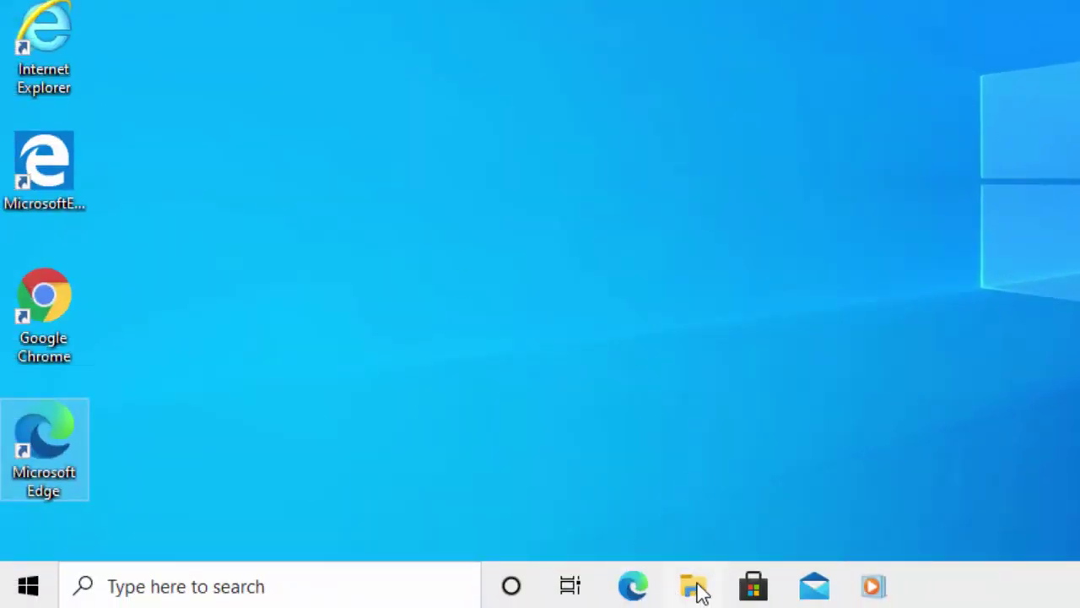
{"action": "left_click", "coordinate": [36, 594]}
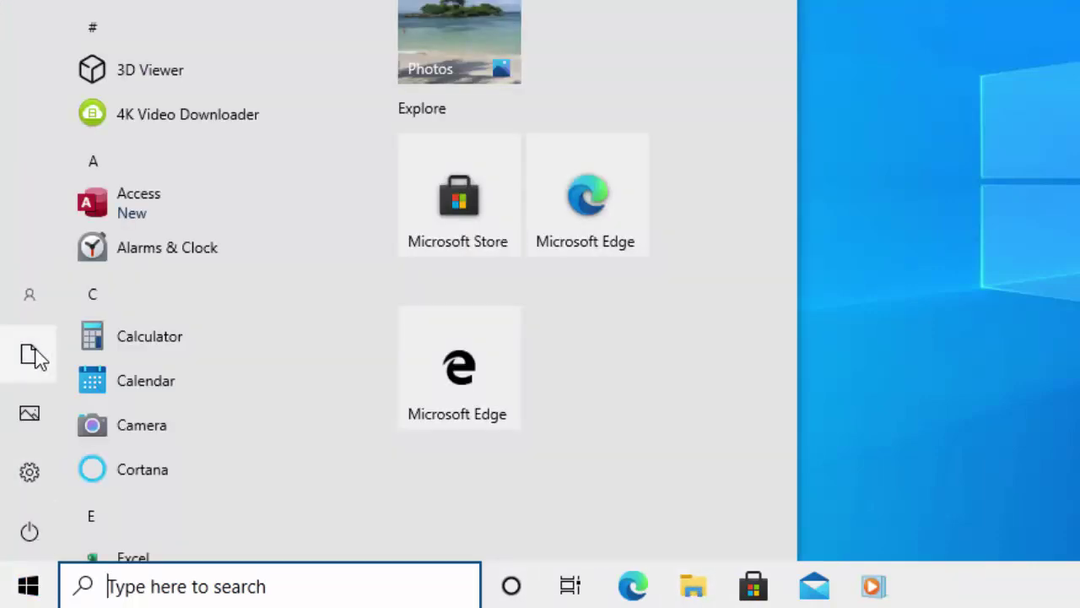
{"action": "mouse_move", "coordinate": [31, 357]}
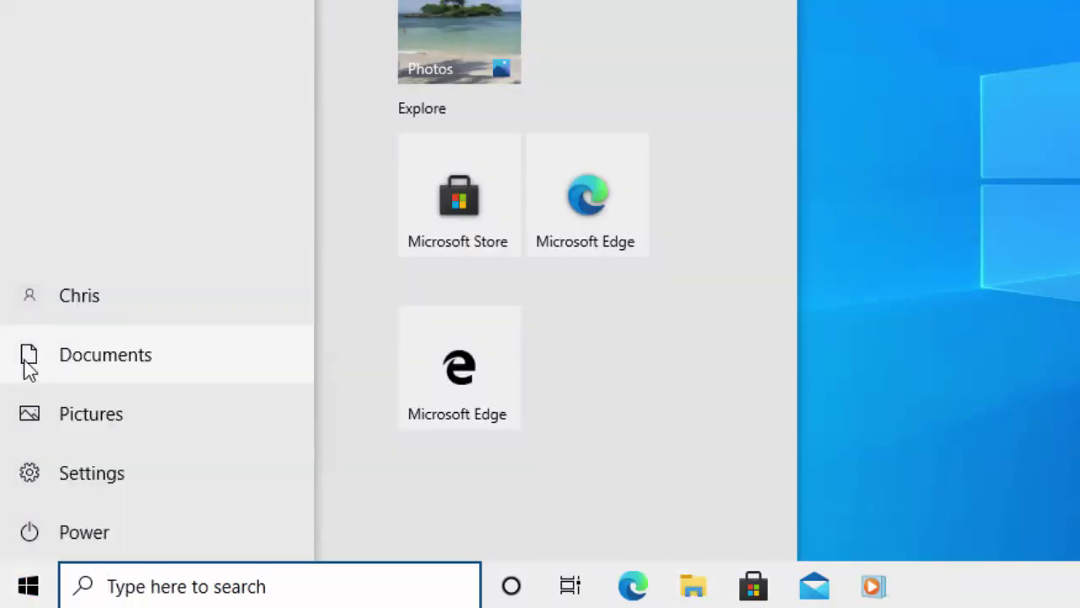
{"action": "left_click", "coordinate": [27, 361]}
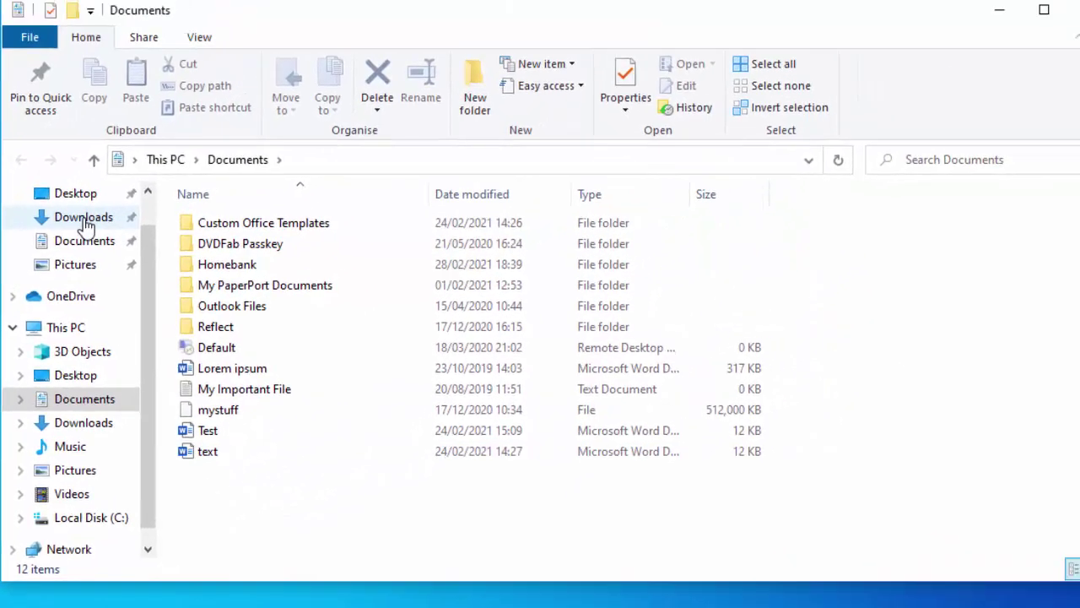
{"action": "left_click", "coordinate": [197, 75]}
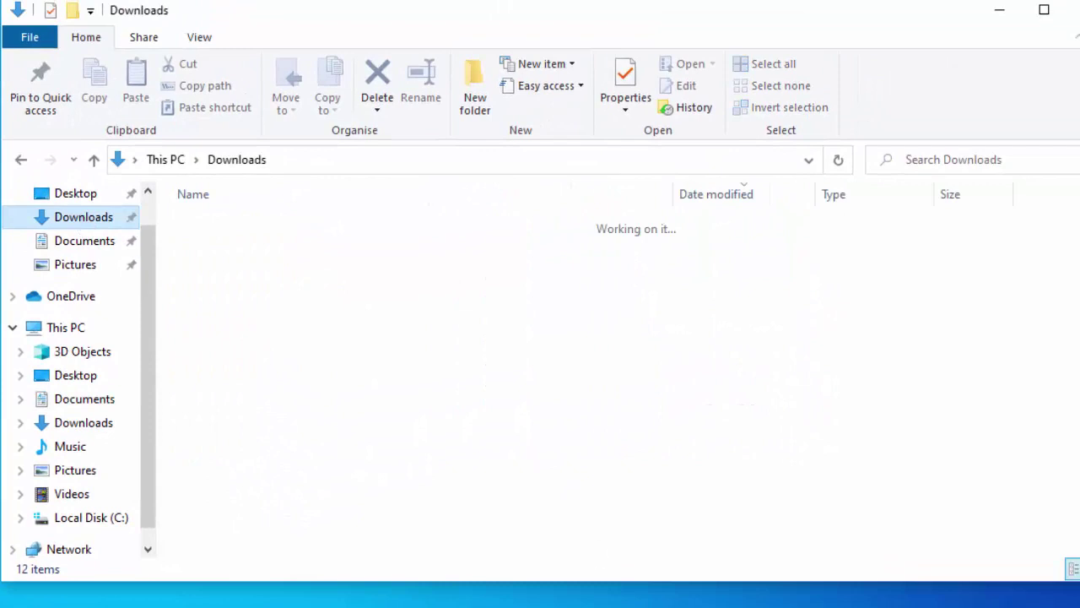
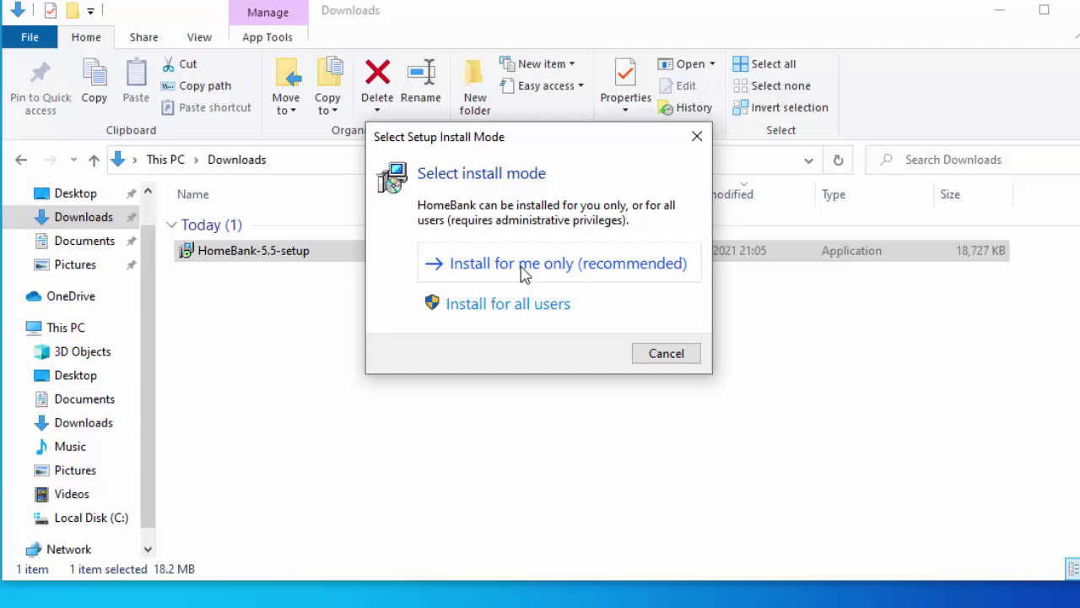
Choose to install HomeBank for the current user only and accept the licence agreement in the setup wizard
{"action": "left_click", "coordinate": [568, 270]}
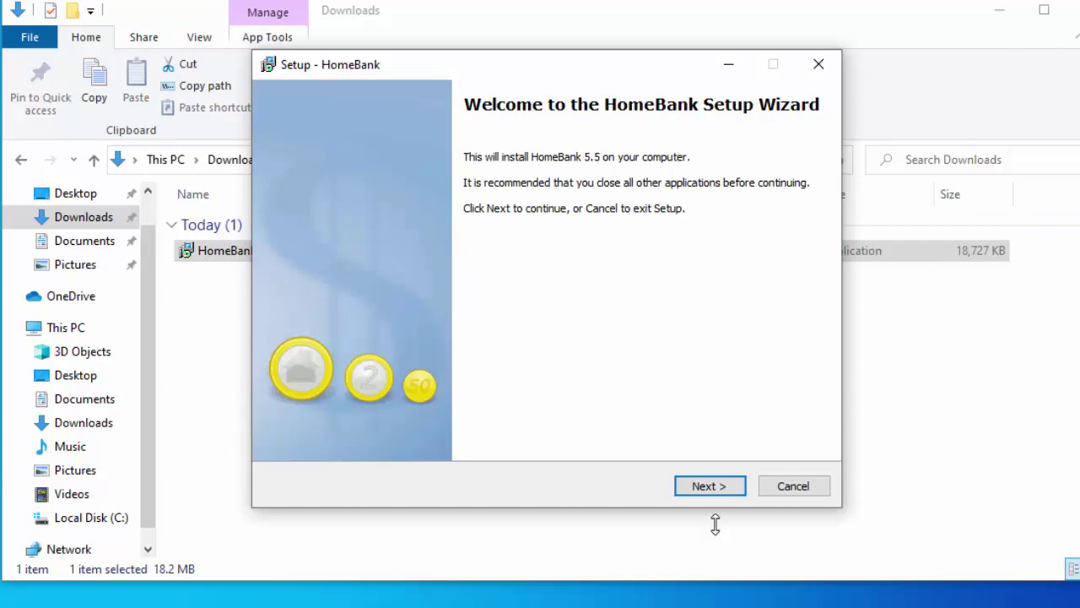
{"action": "left_click", "coordinate": [709, 486]}
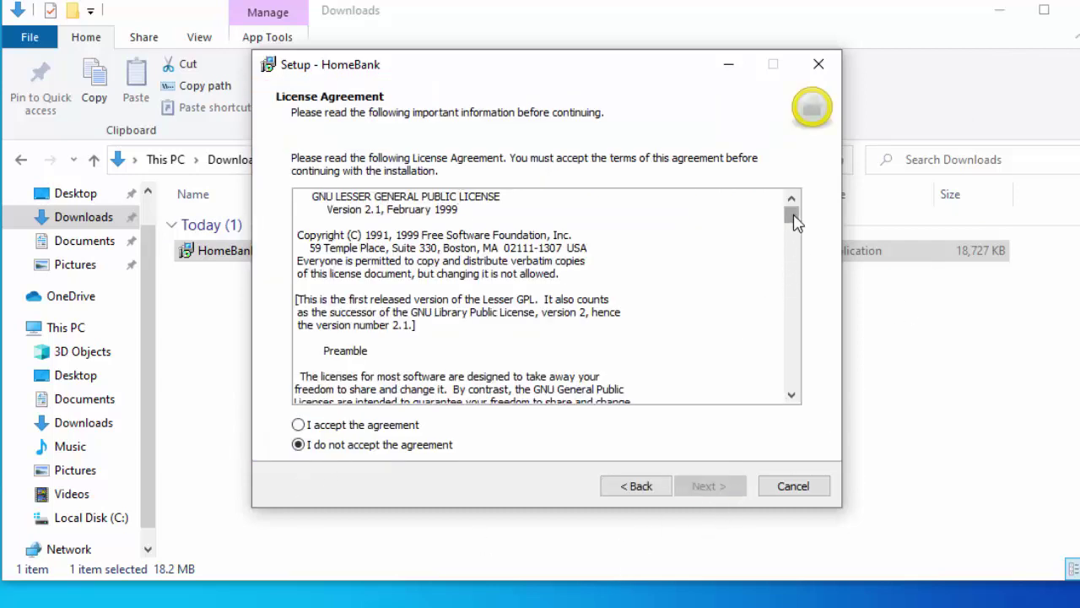
{"action": "left_click_drag", "start_coordinate": [796, 217], "coordinate": [791, 187]}
{"action": "left_click", "coordinate": [299, 425]}
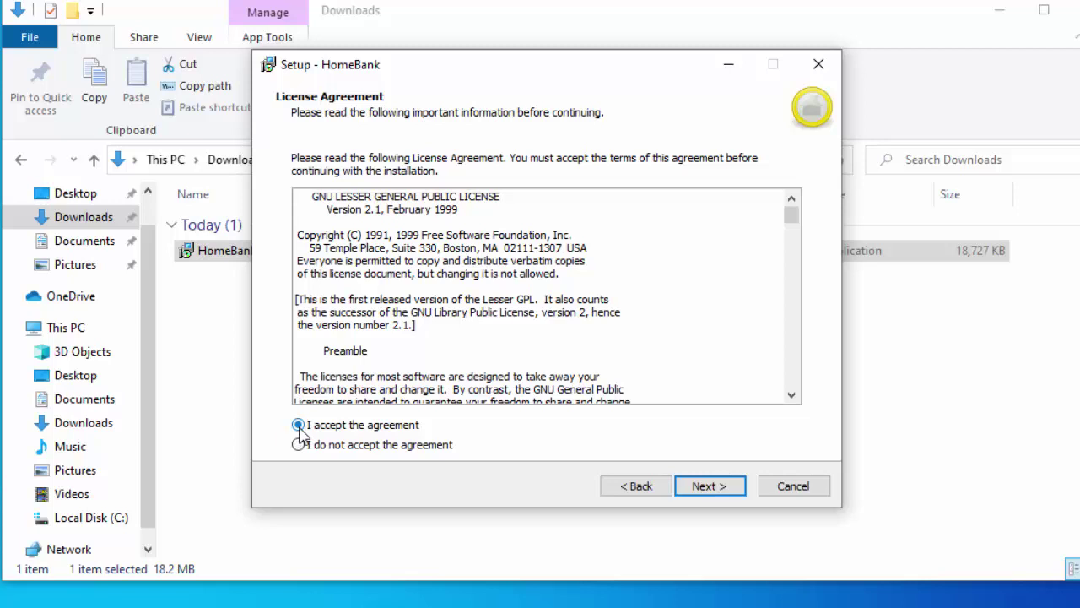
{"action": "left_click", "coordinate": [738, 492]}
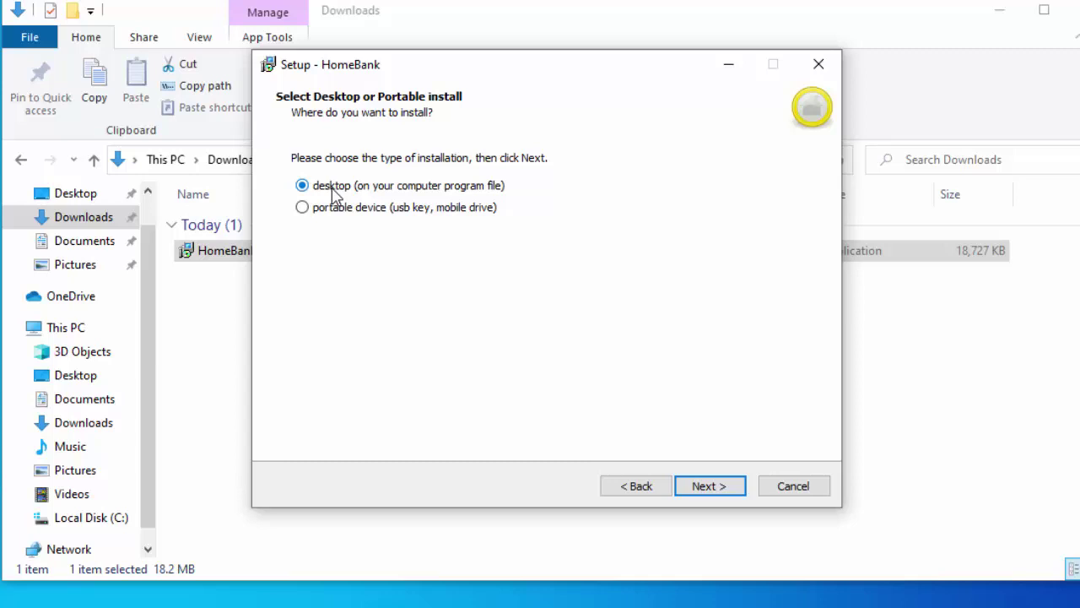
Keep the desktop installation type and default destination folder, and enable creating a desktop shortcut
{"action": "left_click", "coordinate": [709, 486]}
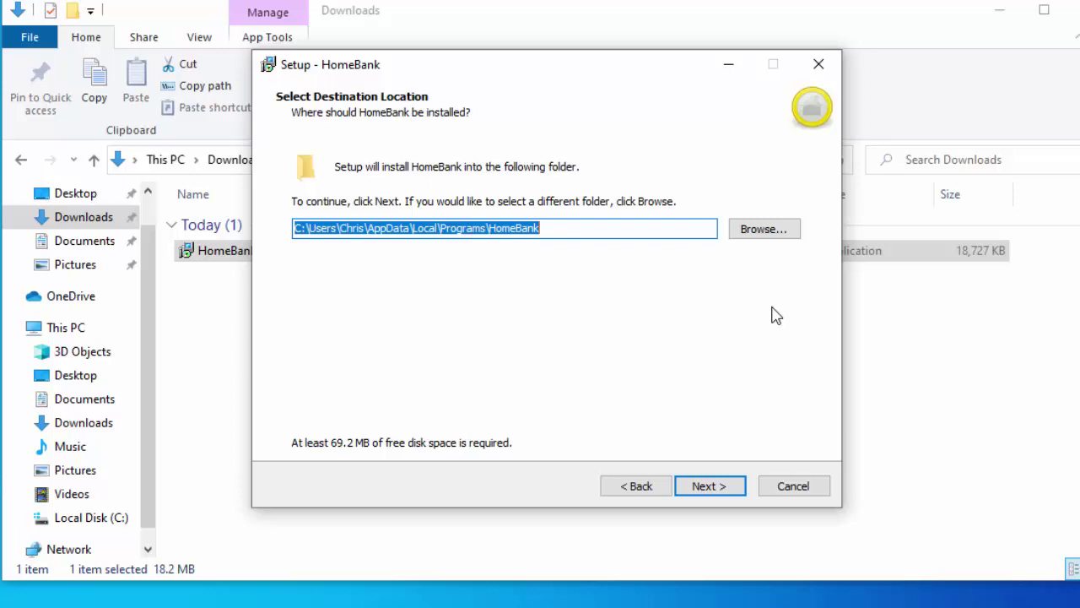
{"action": "left_click", "coordinate": [736, 494]}
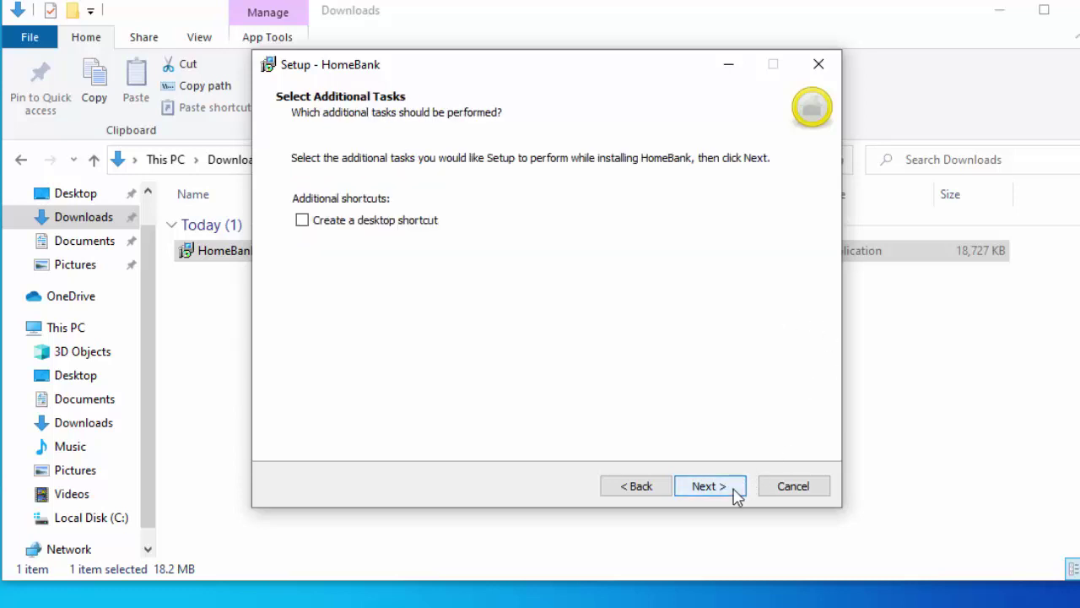
{"action": "left_click", "coordinate": [303, 221]}
{"action": "left_click", "coordinate": [731, 487]}
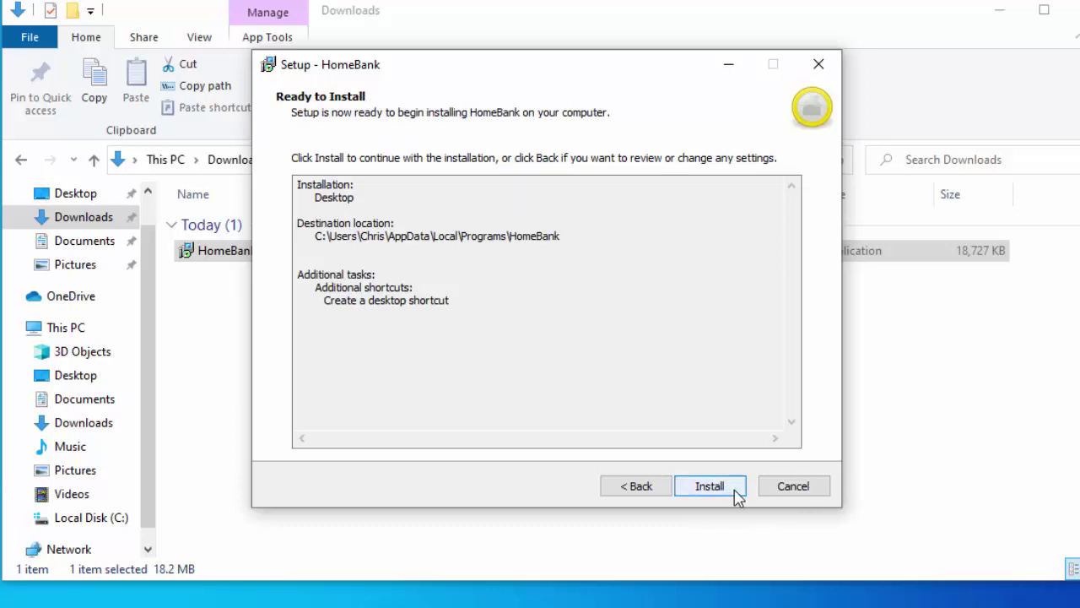
Run the installation, dismiss the error message, and finish the wizard with Launch HomeBank enabled
{"action": "left_click", "coordinate": [735, 489]}
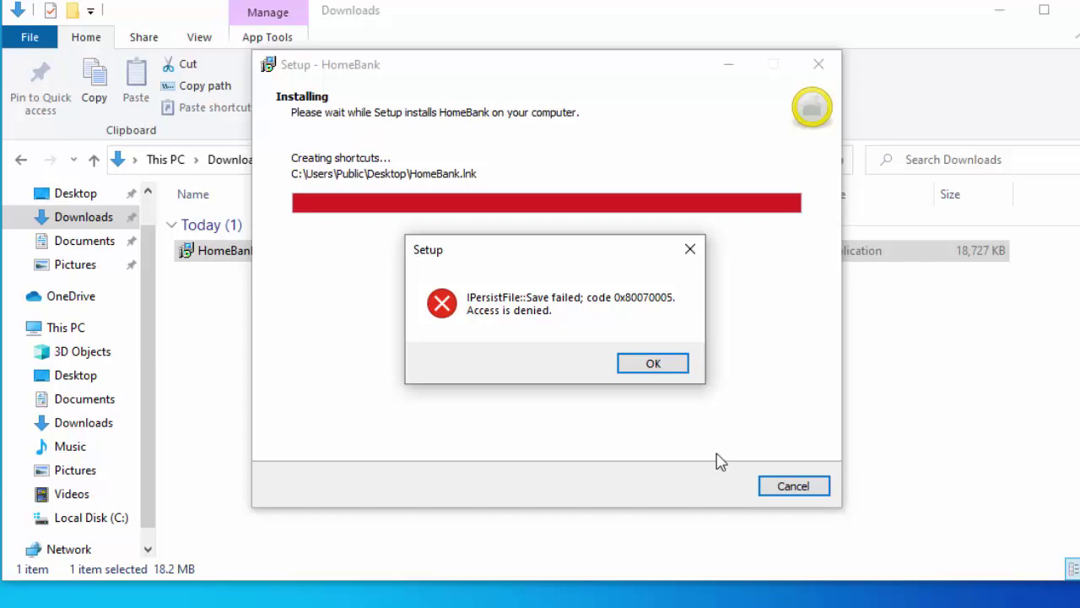
{"action": "left_click", "coordinate": [652, 364]}
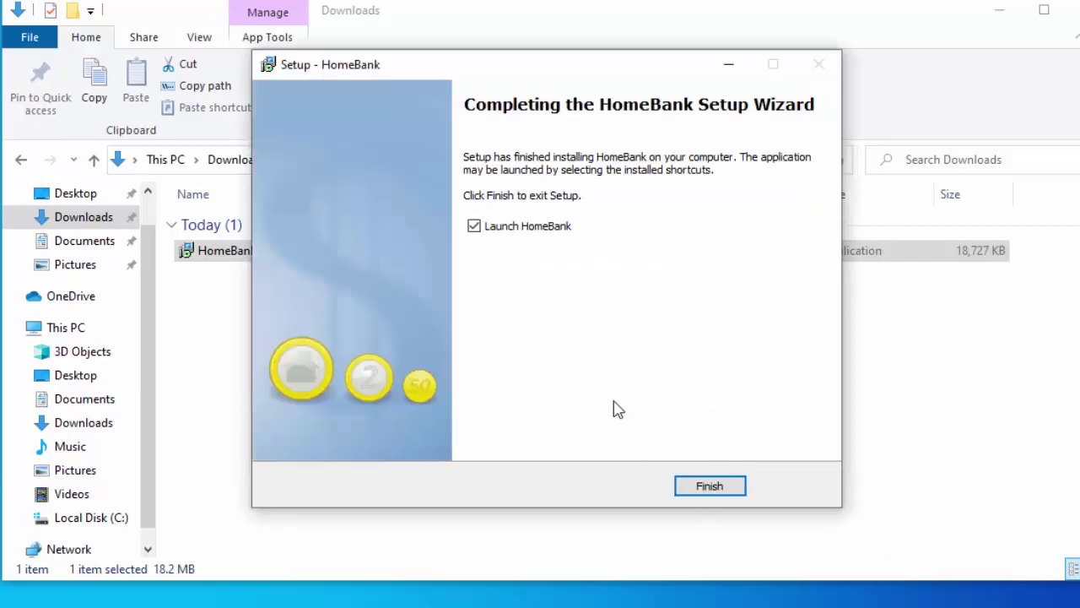
{"action": "left_click", "coordinate": [723, 491]}
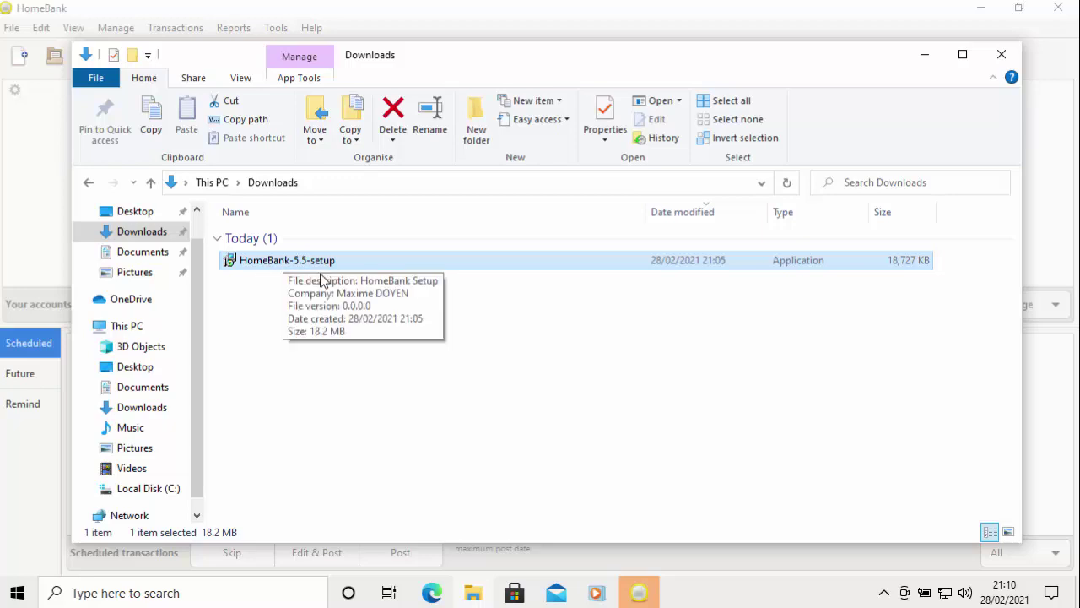
Delete the HomeBank-5.5-setup file from the Downloads folder and close the folder window
{"action": "left_click", "coordinate": [395, 112]}
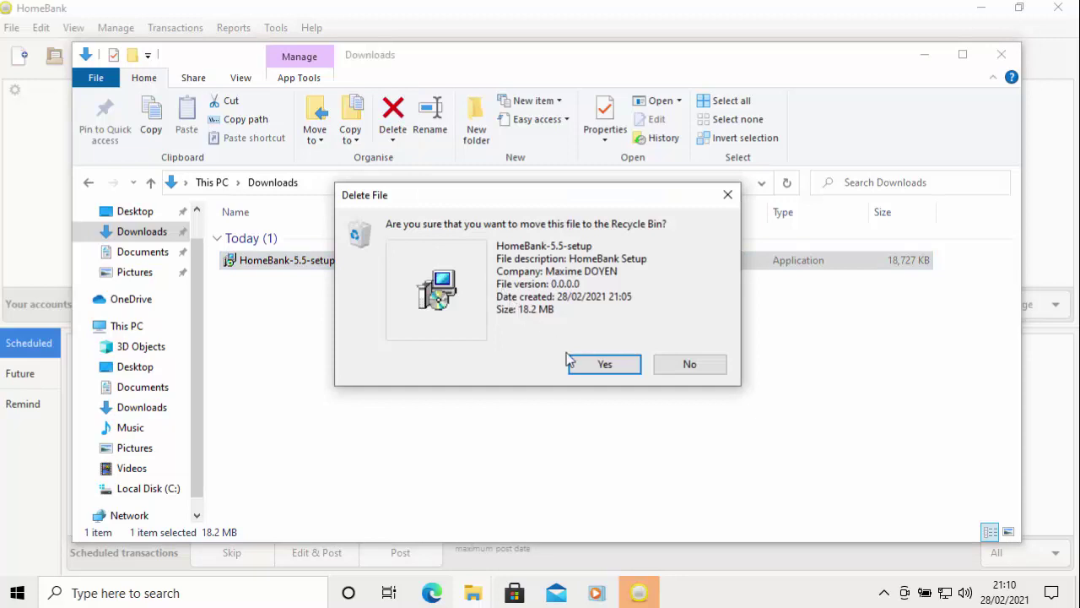
{"action": "left_click", "coordinate": [607, 369]}
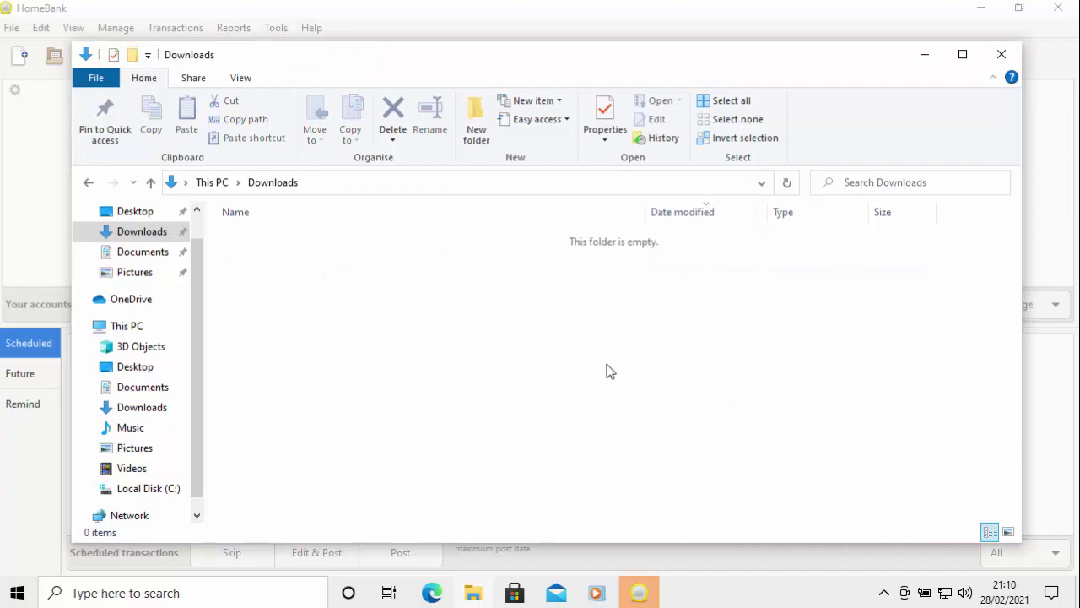
{"action": "left_click", "coordinate": [997, 56]}
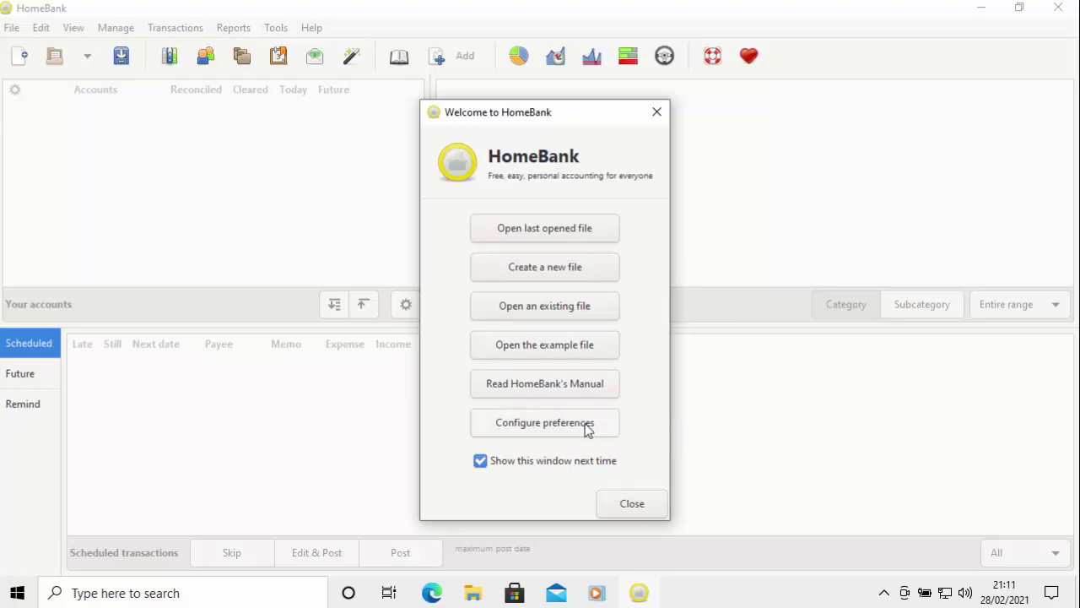
In the folder preferences, set the Wallets location to a new Homebank folder created inside Documents
{"action": "left_click", "coordinate": [542, 433]}
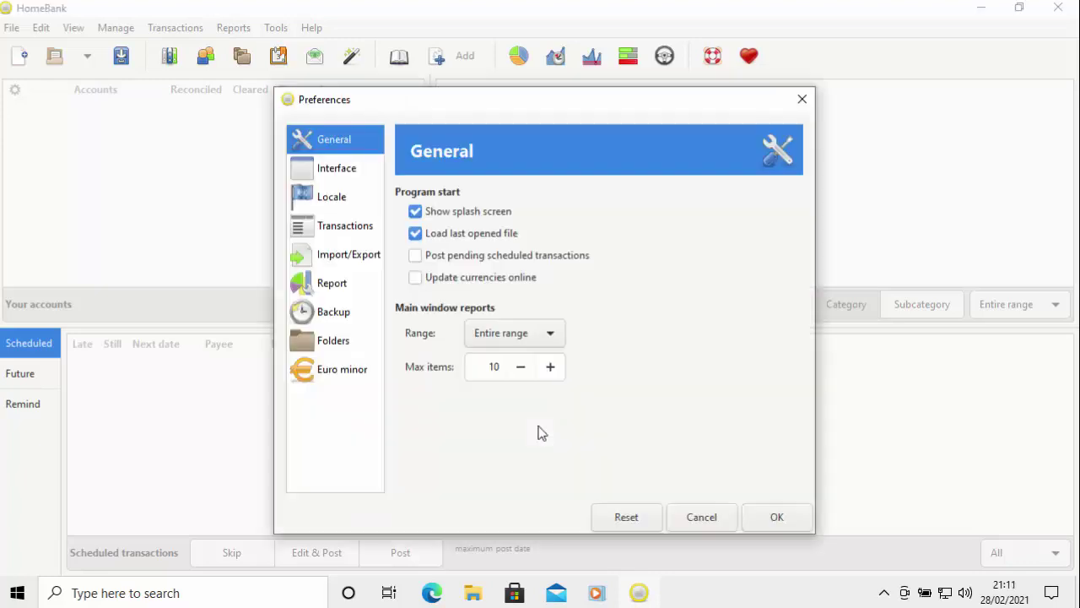
{"action": "left_click", "coordinate": [325, 342]}
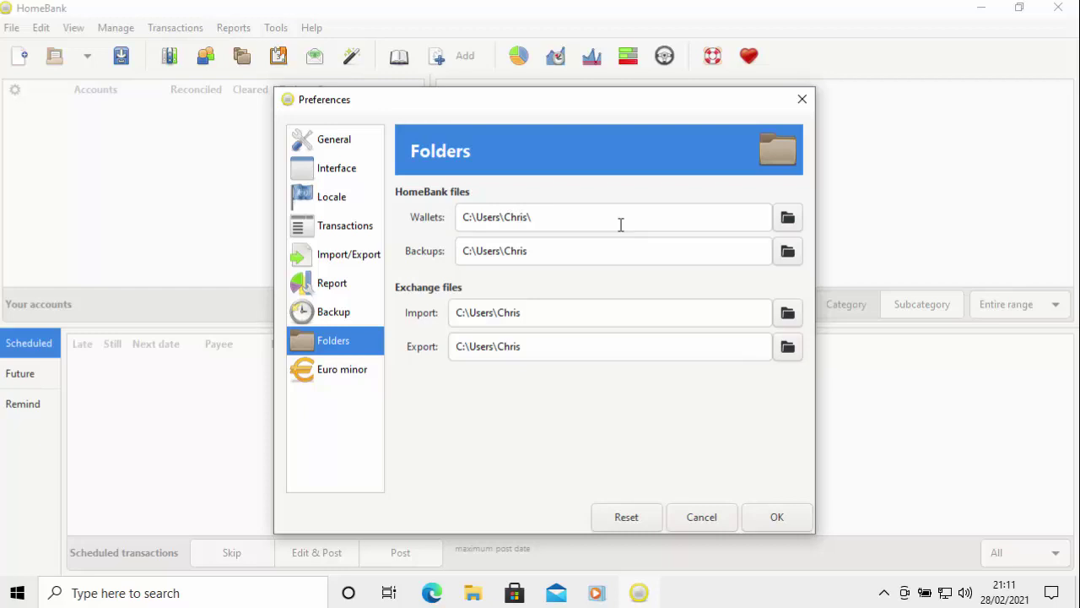
{"action": "left_click", "coordinate": [788, 217]}
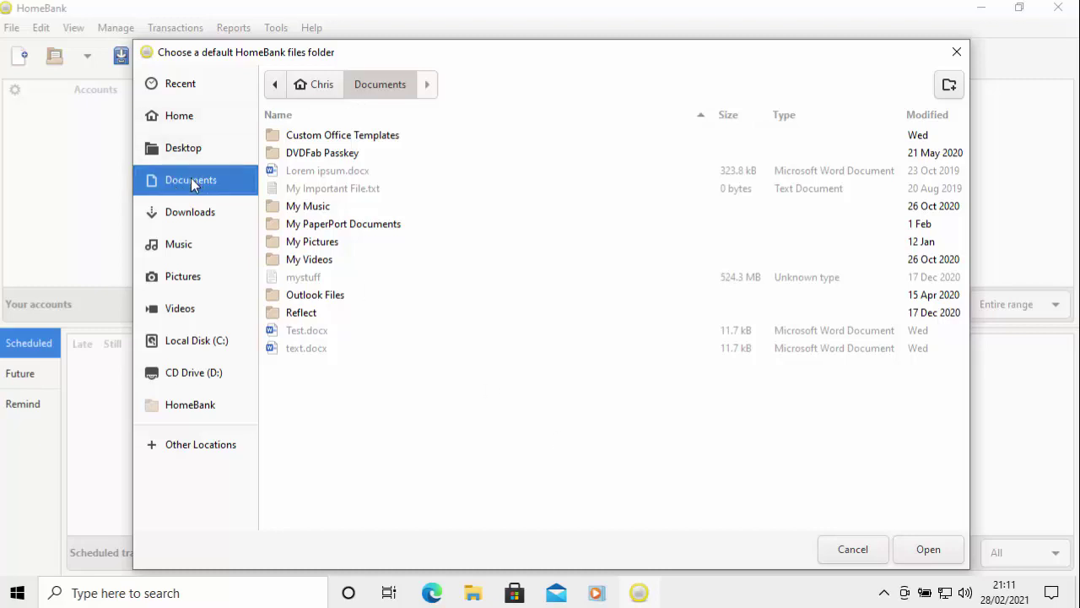
{"action": "left_click", "coordinate": [949, 86]}
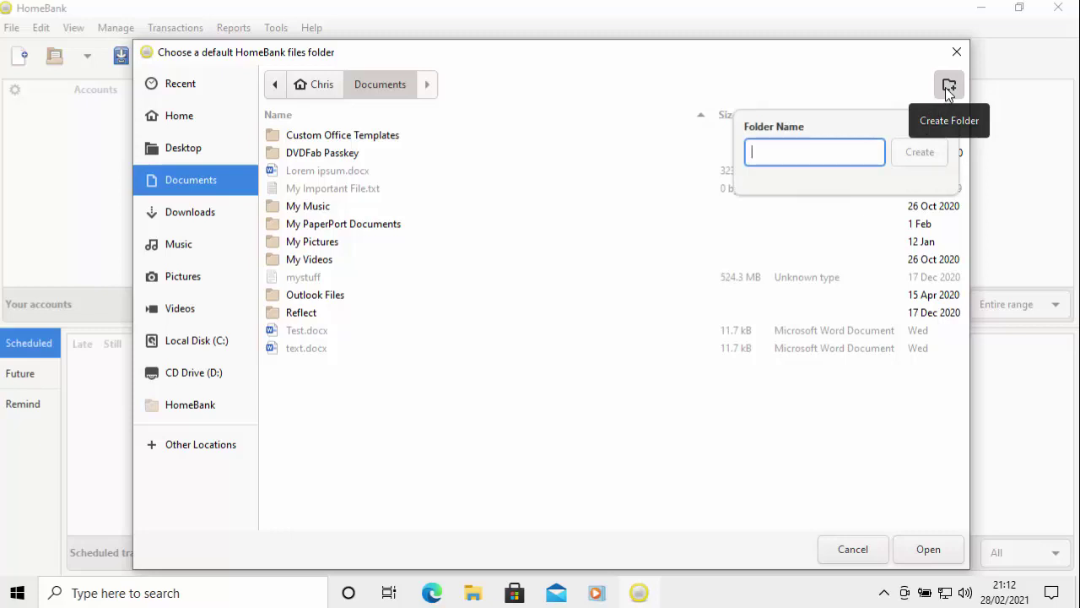
{"action": "type", "text": "Homebank"}
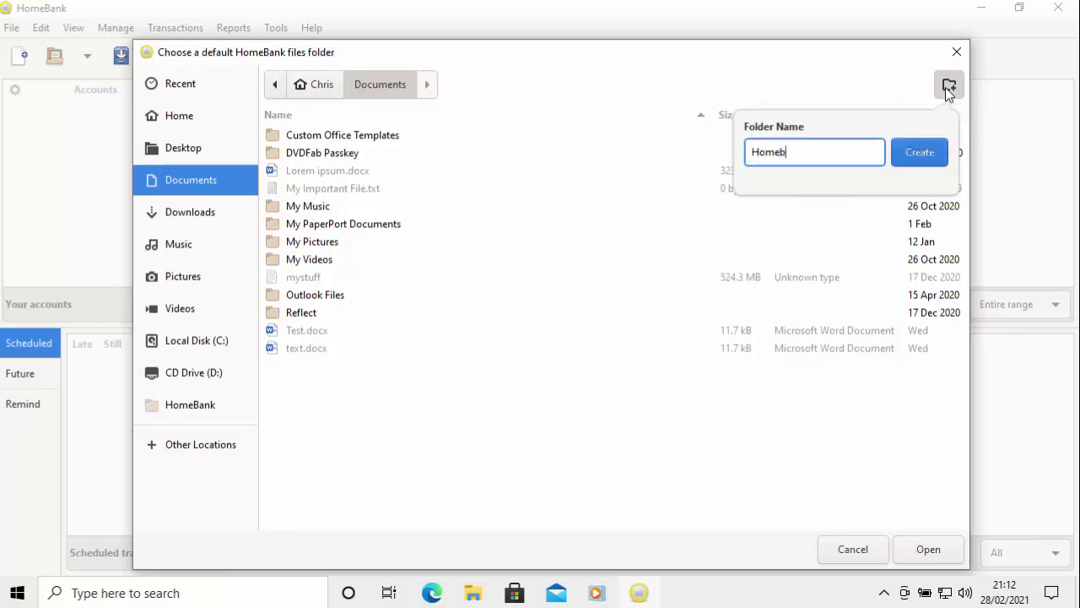
{"action": "left_click", "coordinate": [920, 152]}
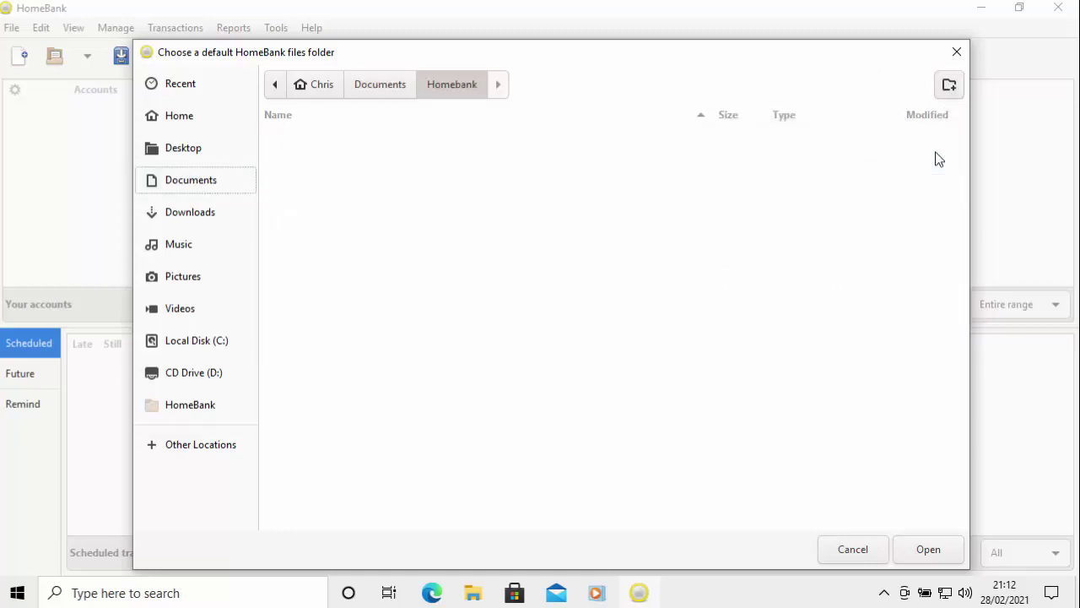
{"action": "left_click", "coordinate": [931, 547]}
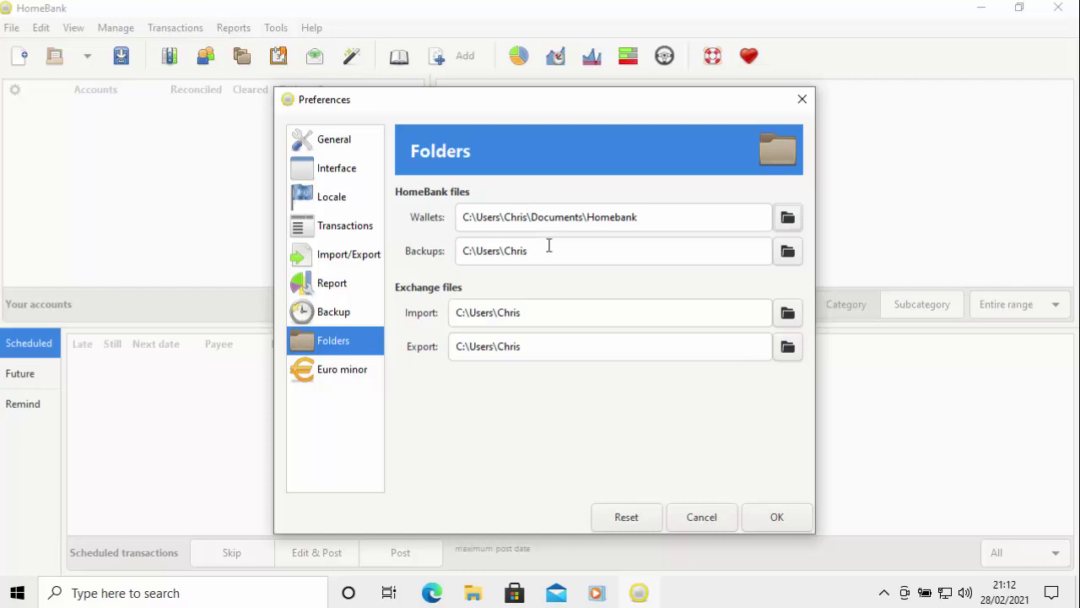
Set the Backups location to a new HomebankBackup folder created inside the user's OneDrive folder
{"action": "left_click", "coordinate": [787, 253]}
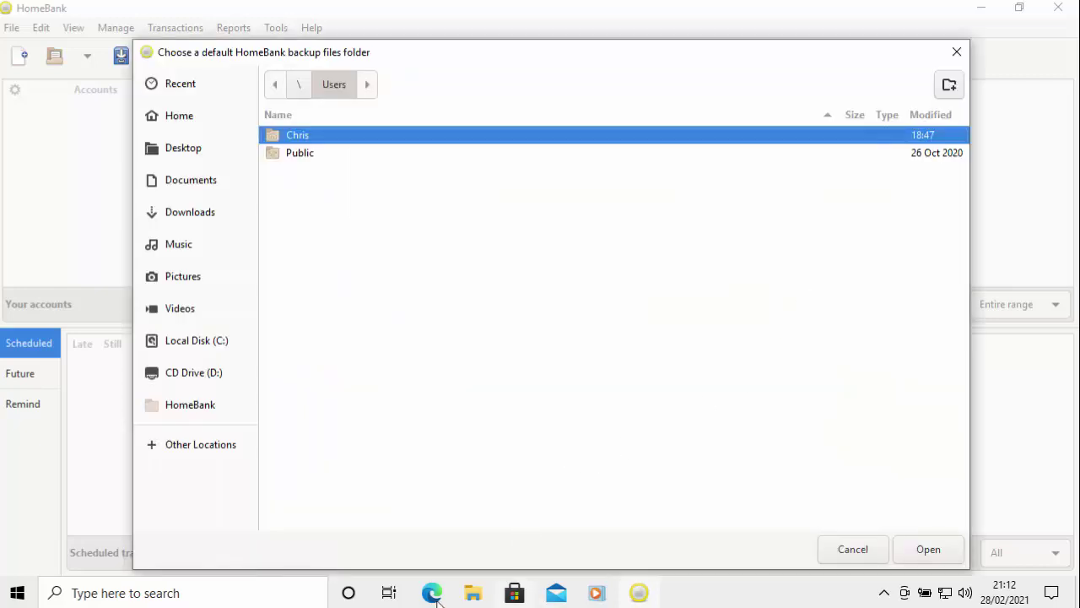
{"action": "left_click", "coordinate": [196, 346]}
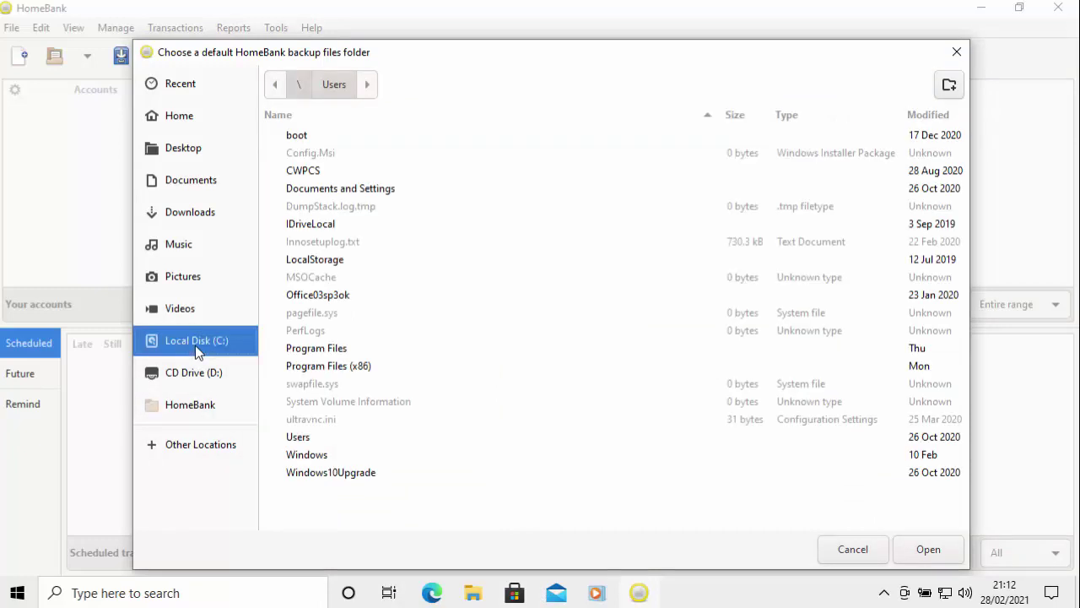
{"action": "double_click", "coordinate": [285, 439]}
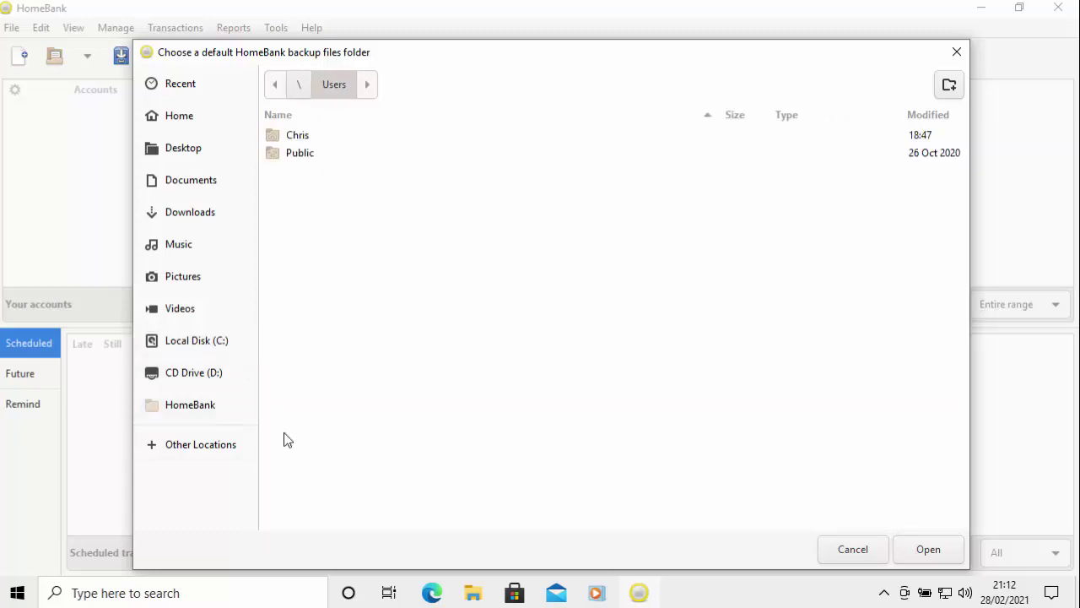
{"action": "left_click", "coordinate": [296, 137]}
{"action": "double_click", "coordinate": [296, 137]}
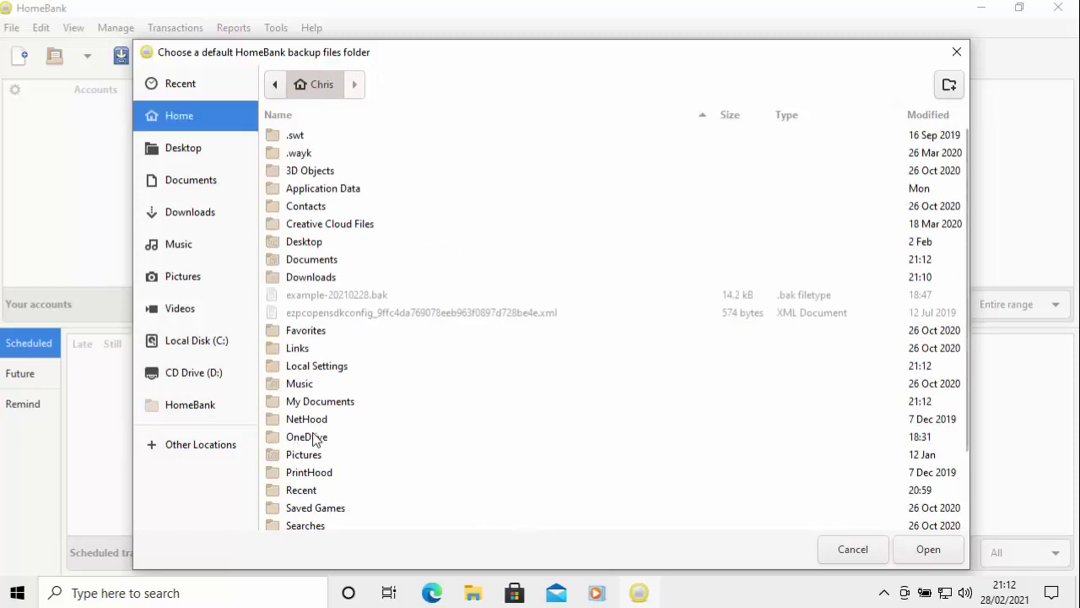
{"action": "double_click", "coordinate": [304, 437]}
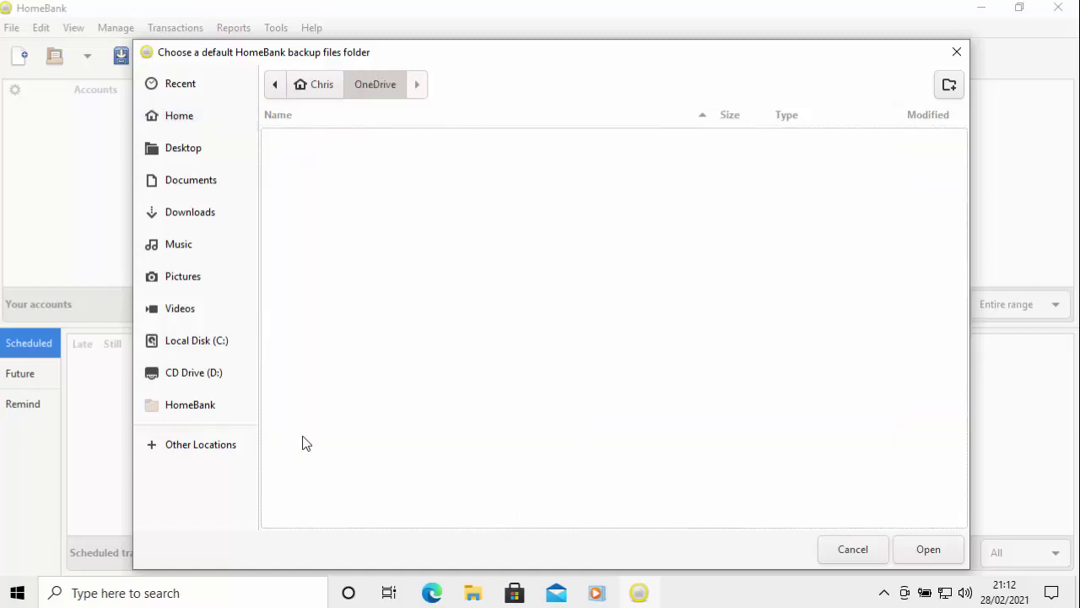
{"action": "left_click", "coordinate": [950, 86]}
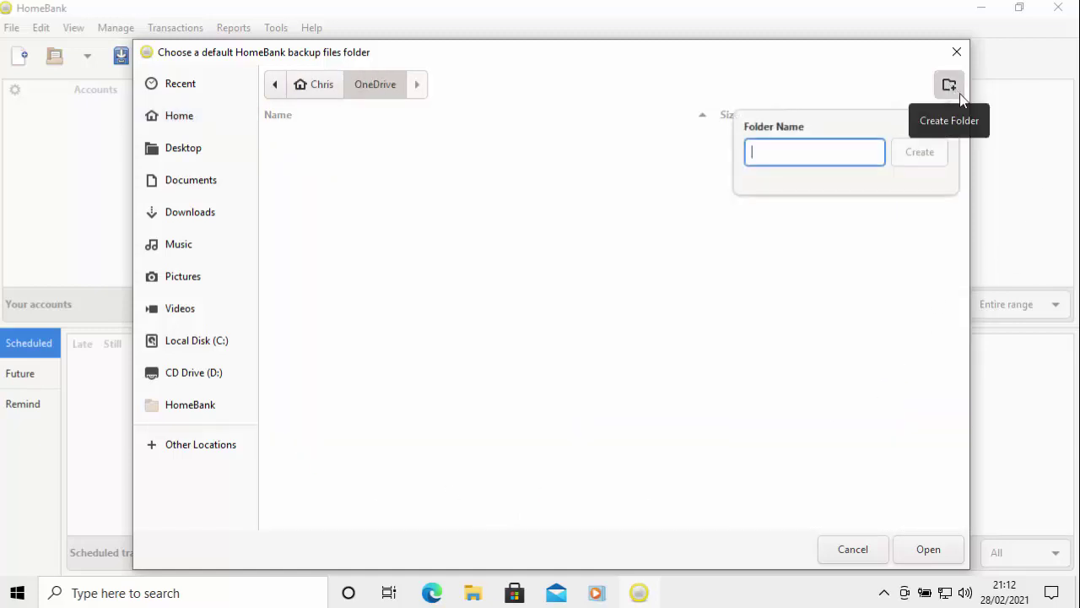
{"action": "type", "text": "Homebank"}
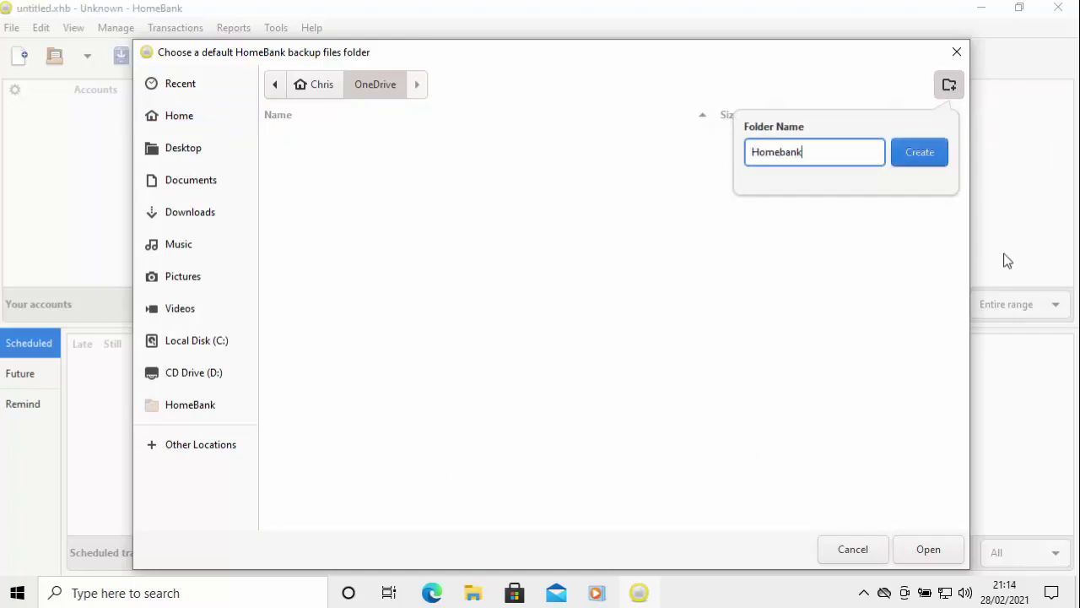
{"action": "type", "text": "Backup"}
{"action": "left_click", "coordinate": [919, 150]}
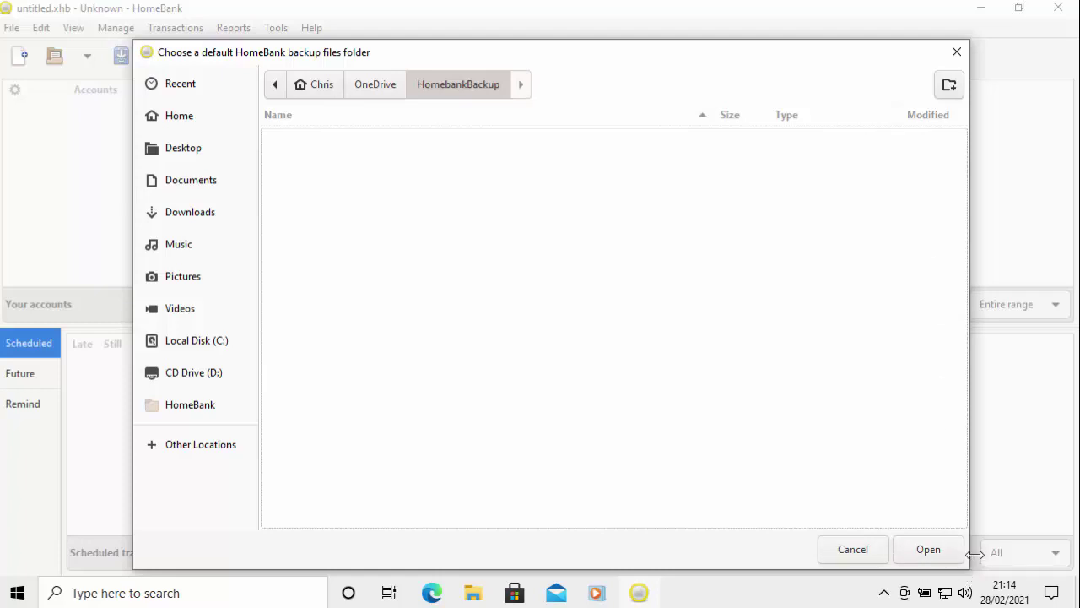
{"action": "left_click", "coordinate": [928, 549]}
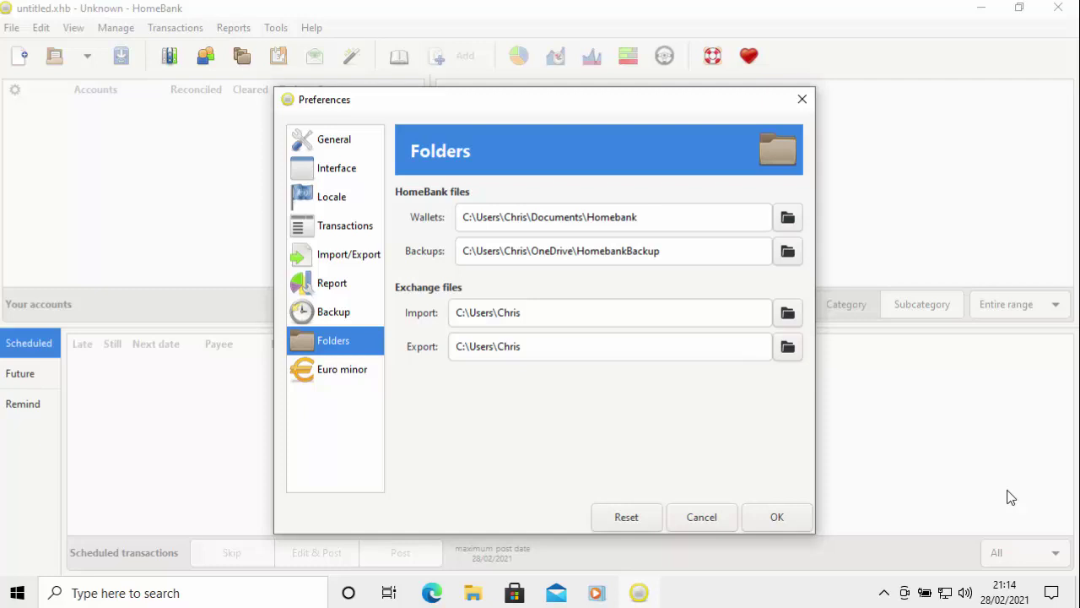
Review the General, Interface, Locale and Transactions preferences, and set the Import/Export date order to d-m-y
{"action": "left_click", "coordinate": [334, 140]}
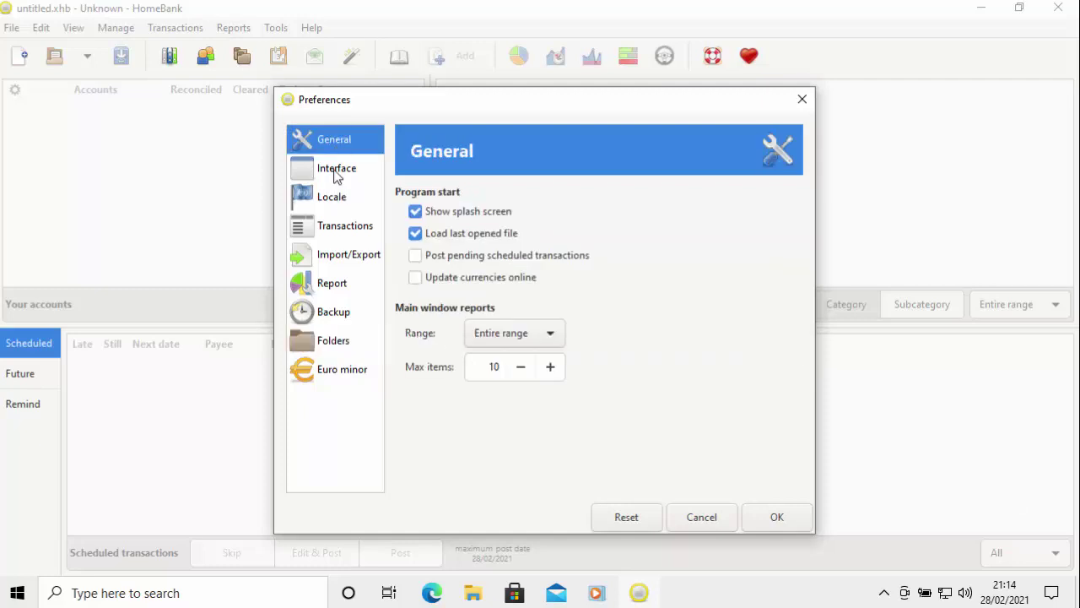
{"action": "left_click", "coordinate": [336, 173]}
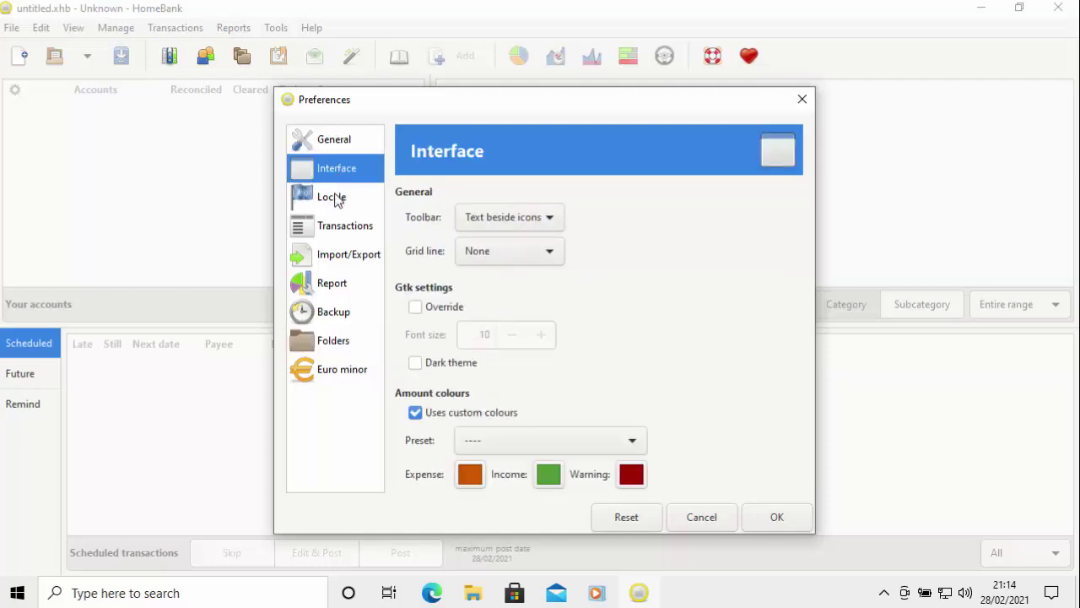
{"action": "left_click", "coordinate": [336, 198]}
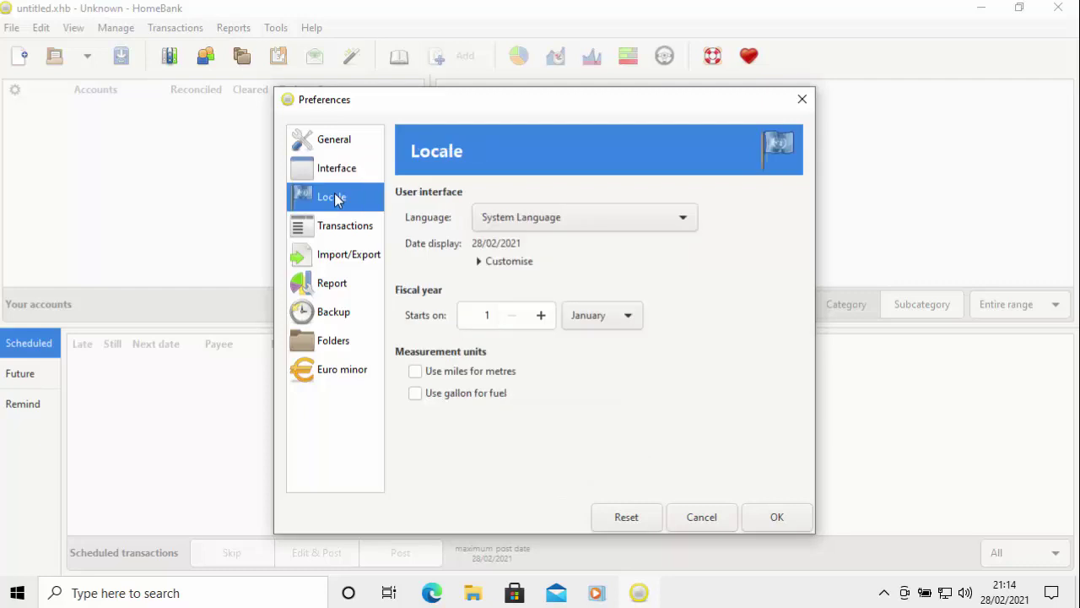
{"action": "left_click", "coordinate": [338, 232]}
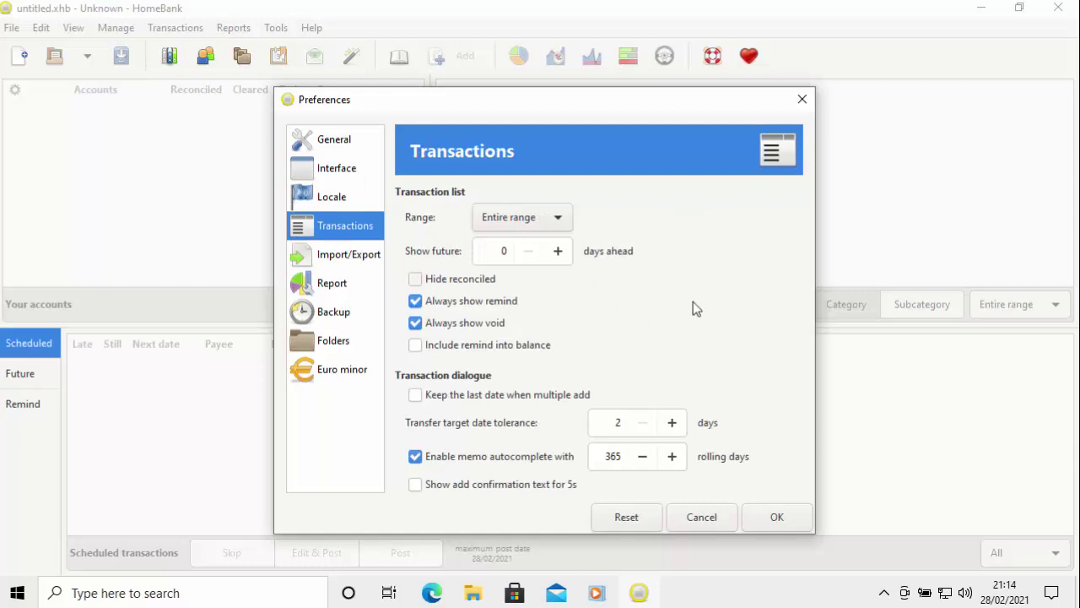
{"action": "left_click", "coordinate": [363, 266]}
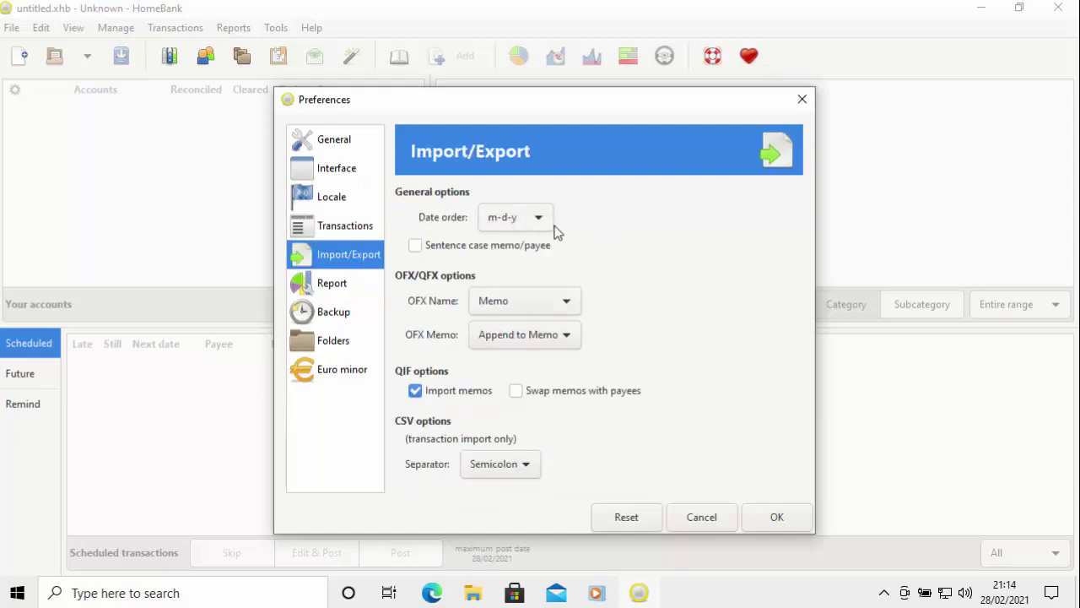
{"action": "left_click", "coordinate": [540, 219]}
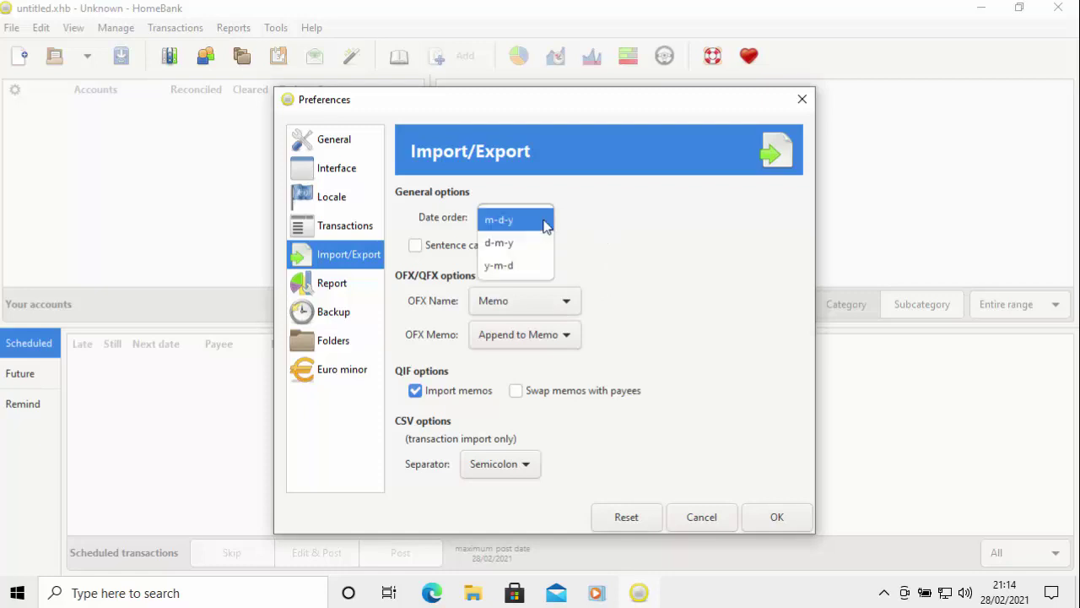
{"action": "left_click", "coordinate": [512, 245]}
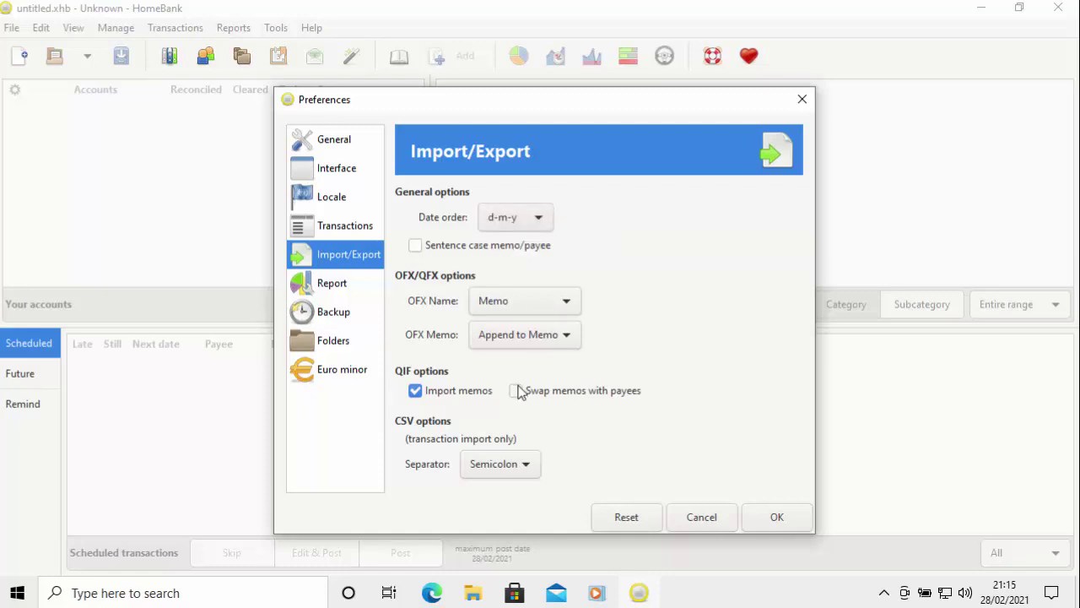
Check the Report, Backup, Folders and Euro minor preferences, and save the preferences
{"action": "left_click", "coordinate": [334, 284]}
{"action": "left_click", "coordinate": [335, 314]}
{"action": "left_click", "coordinate": [333, 346]}
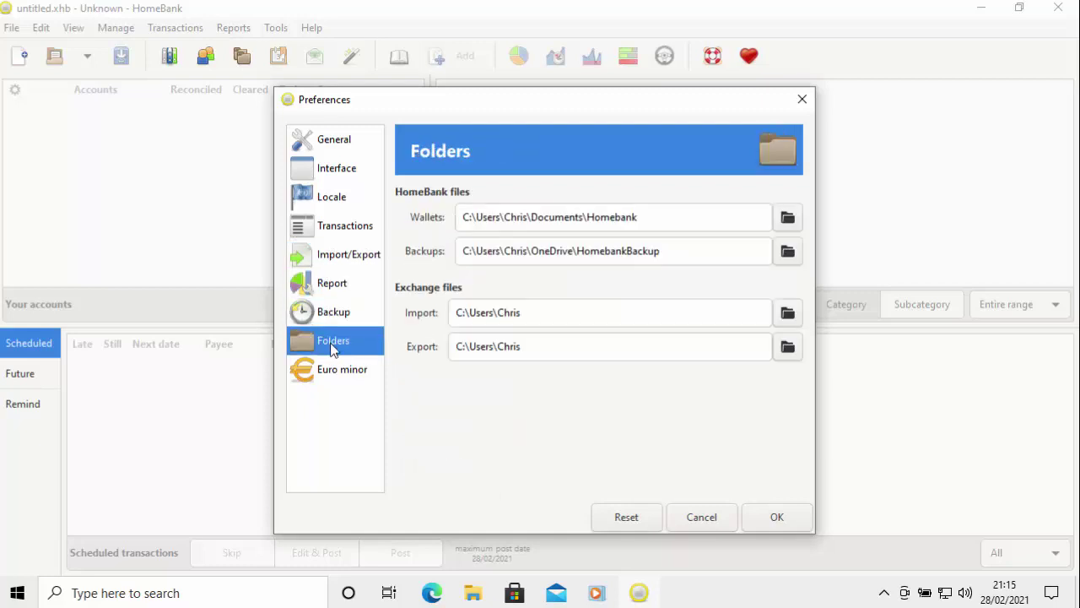
{"action": "left_click", "coordinate": [334, 142]}
{"action": "left_click", "coordinate": [331, 370]}
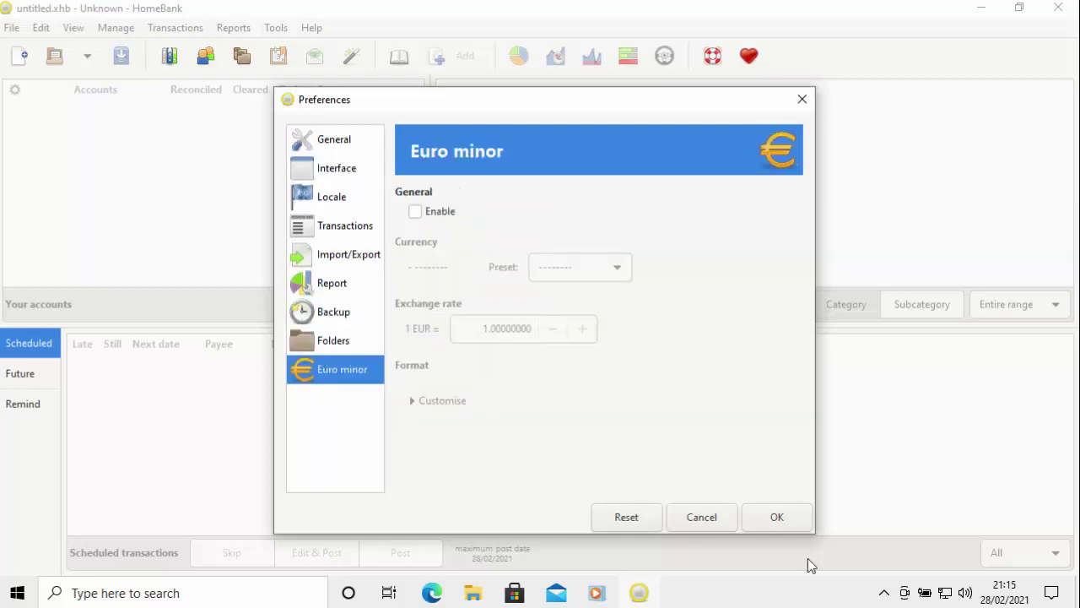
{"action": "left_click", "coordinate": [763, 520]}
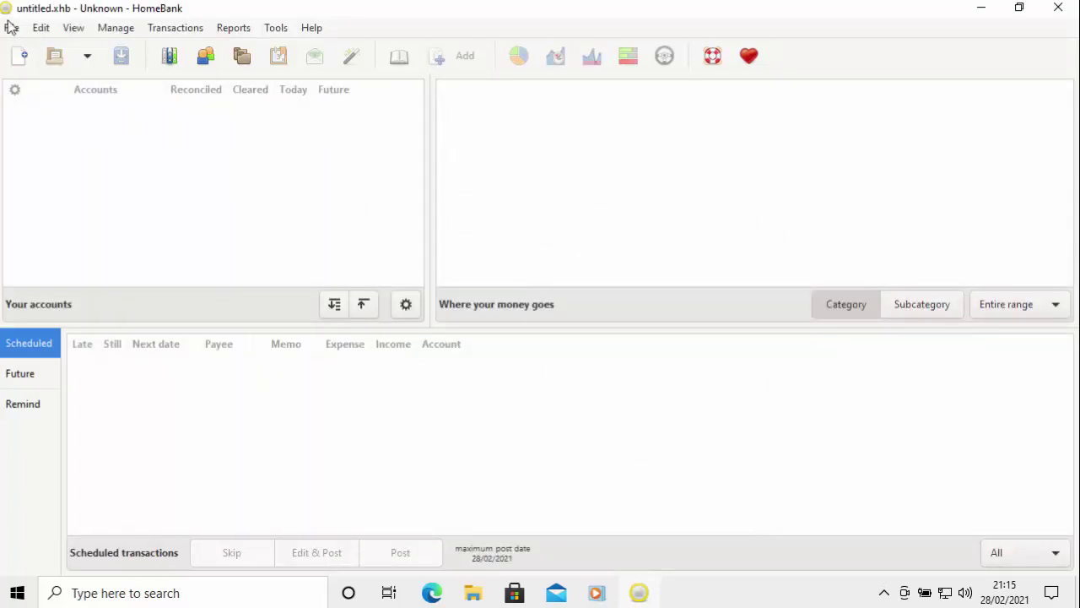
Close HomeBank and relaunch it by searching Windows for "homebank"
{"action": "left_click", "coordinate": [1060, 9]}
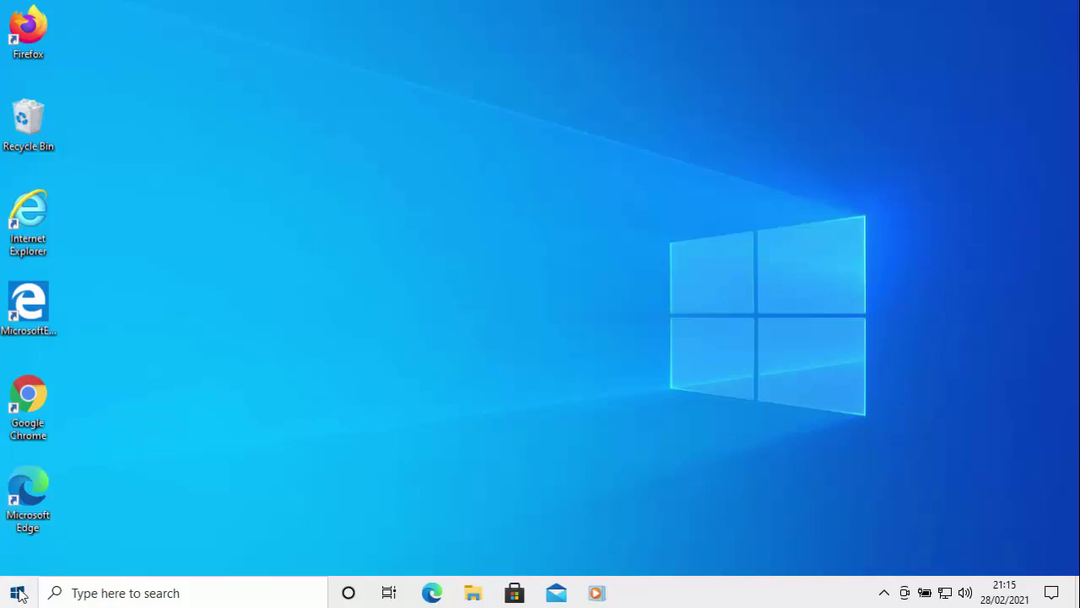
{"action": "left_click", "coordinate": [18, 594]}
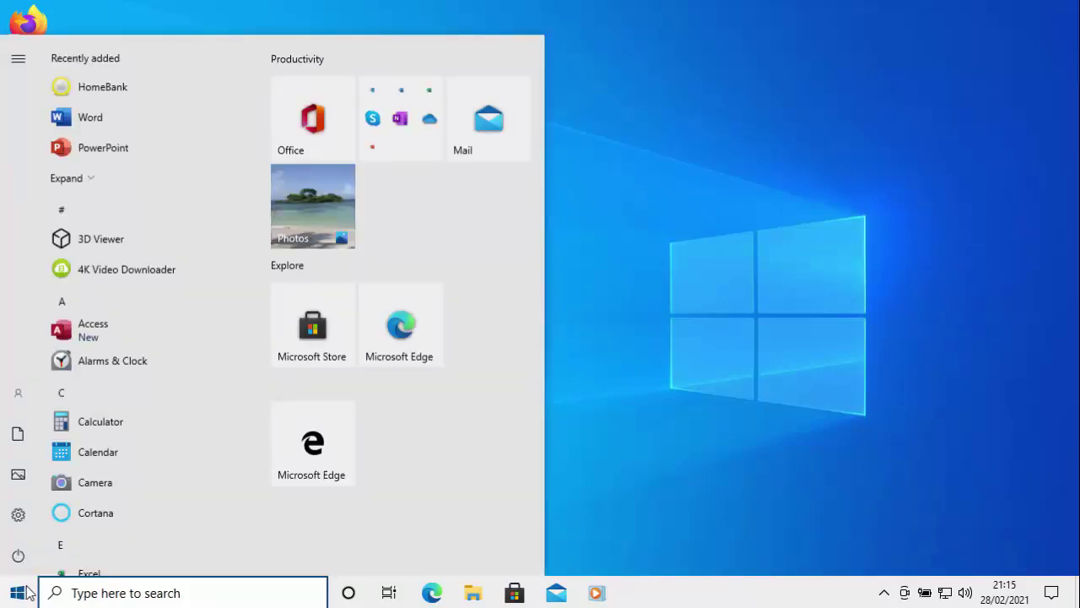
{"action": "type", "text": "homebank"}
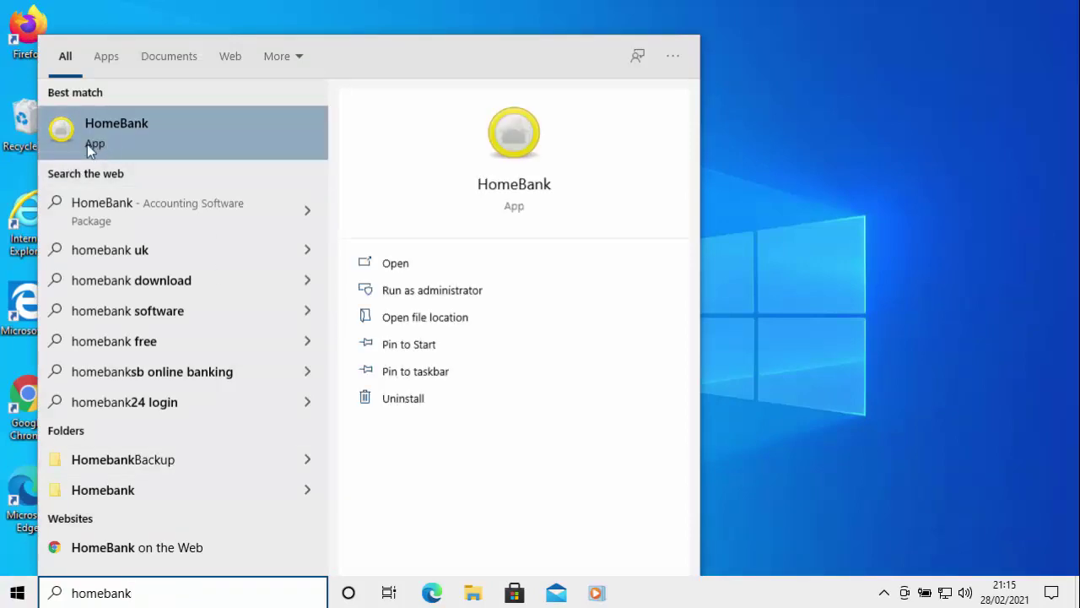
{"action": "left_click", "coordinate": [122, 122]}
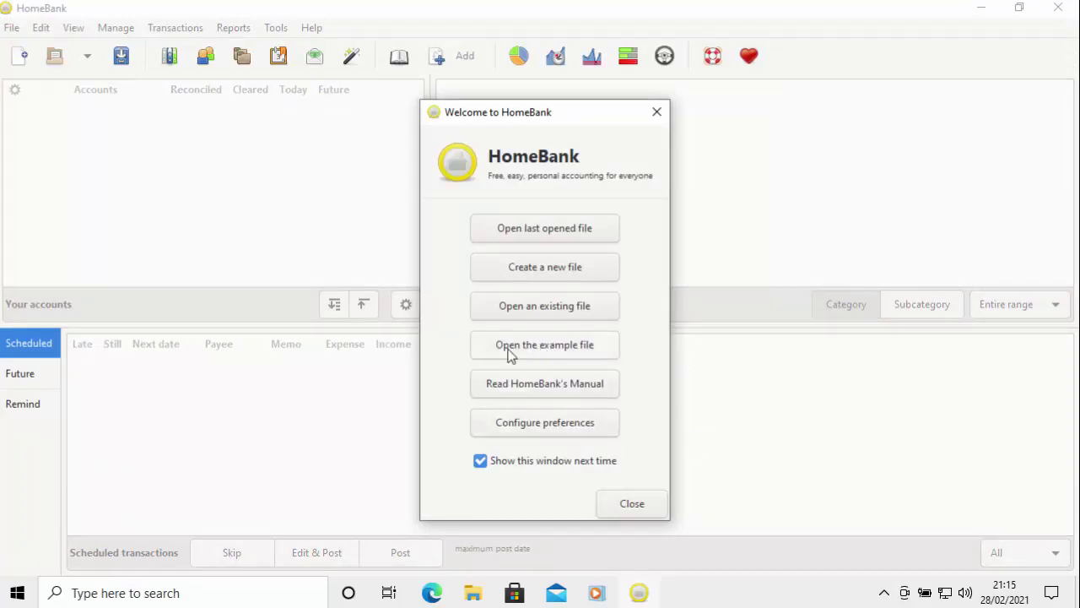
Open the example file from the welcome window and look over its accounts list
{"action": "left_click", "coordinate": [544, 353]}
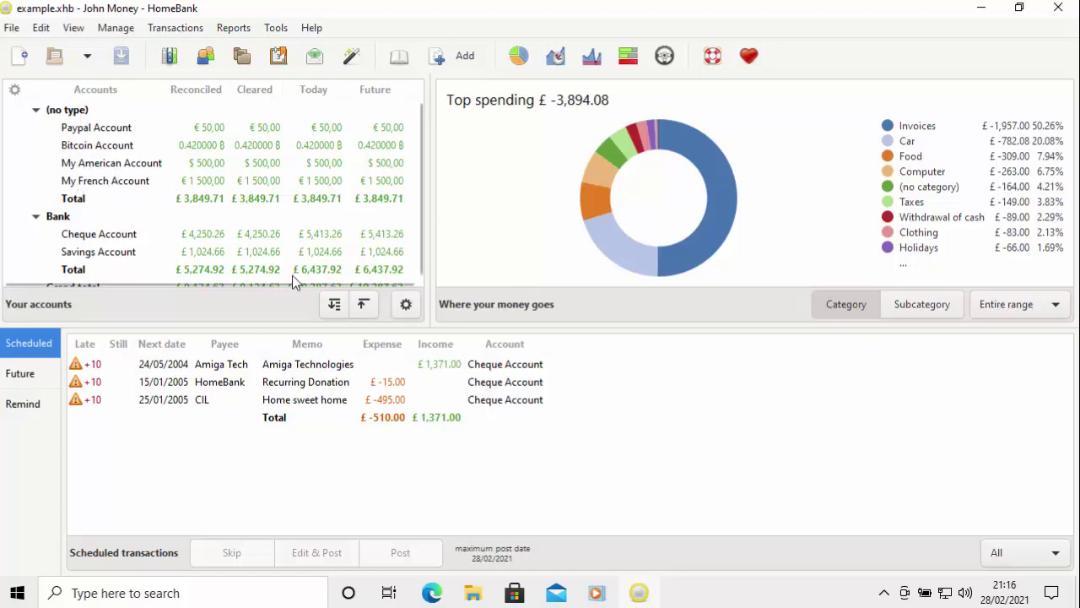
{"action": "scroll", "coordinate": [312, 257], "scroll_direction": "down", "scroll_amount": 1}
{"action": "scroll", "coordinate": [305, 277], "scroll_direction": "up", "scroll_amount": 1}
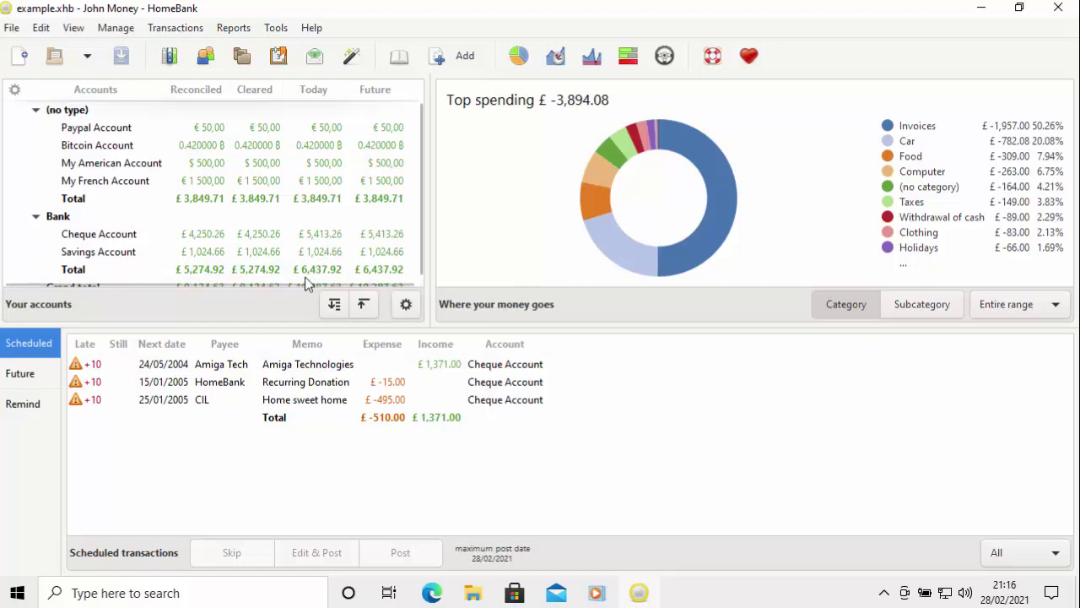
{"action": "scroll", "coordinate": [305, 272], "scroll_direction": "down", "scroll_amount": 1}
{"action": "scroll", "coordinate": [305, 271], "scroll_direction": "up", "scroll_amount": 1}
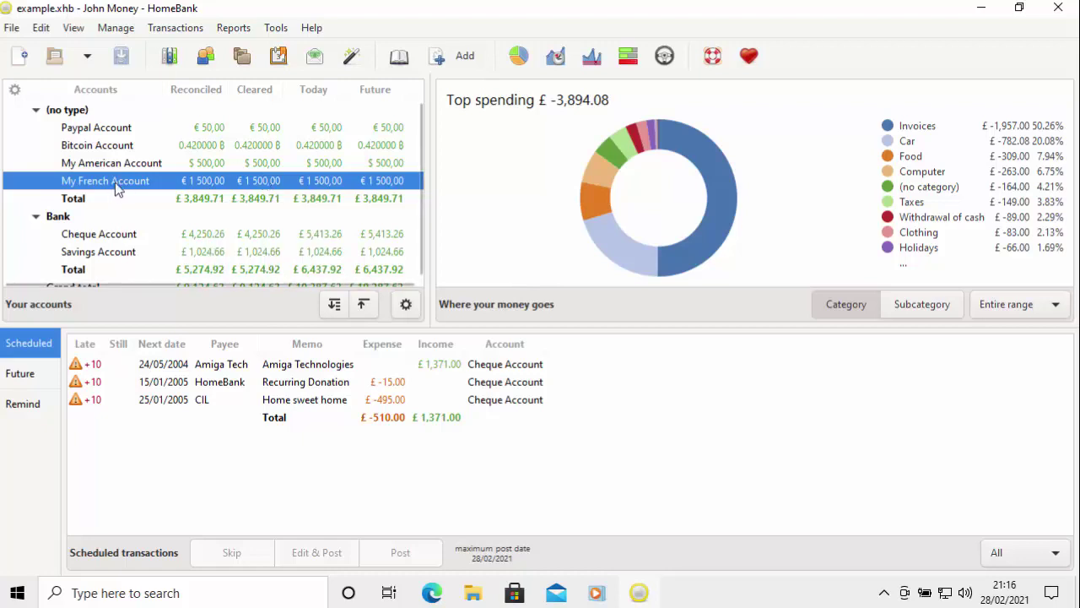
Start a new expense transaction for My French Account and set its payment method to Direct Debit
{"action": "left_click", "coordinate": [455, 56]}
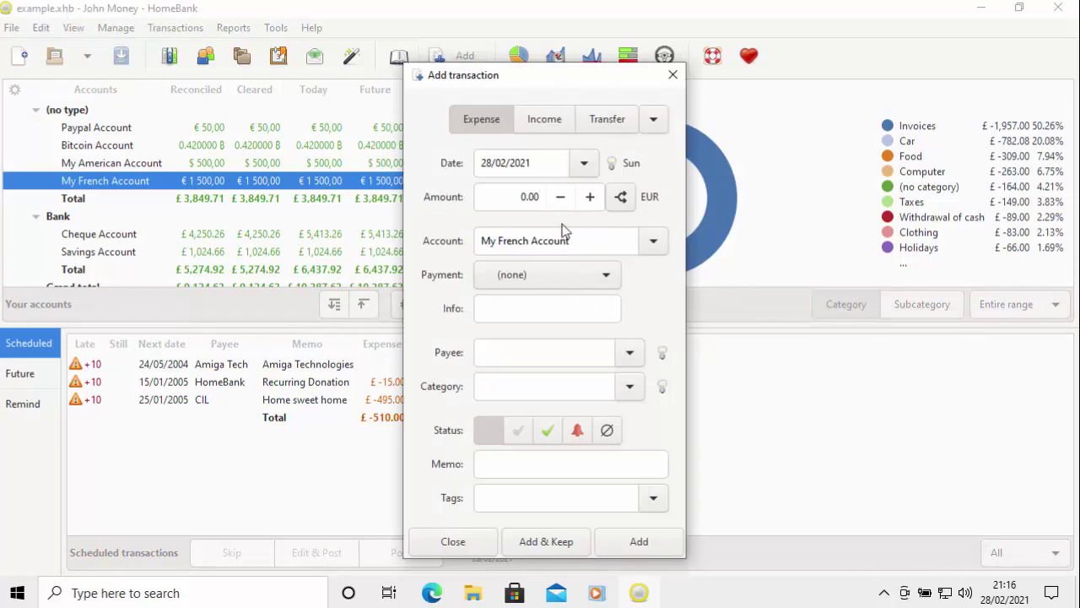
{"action": "left_click", "coordinate": [548, 125]}
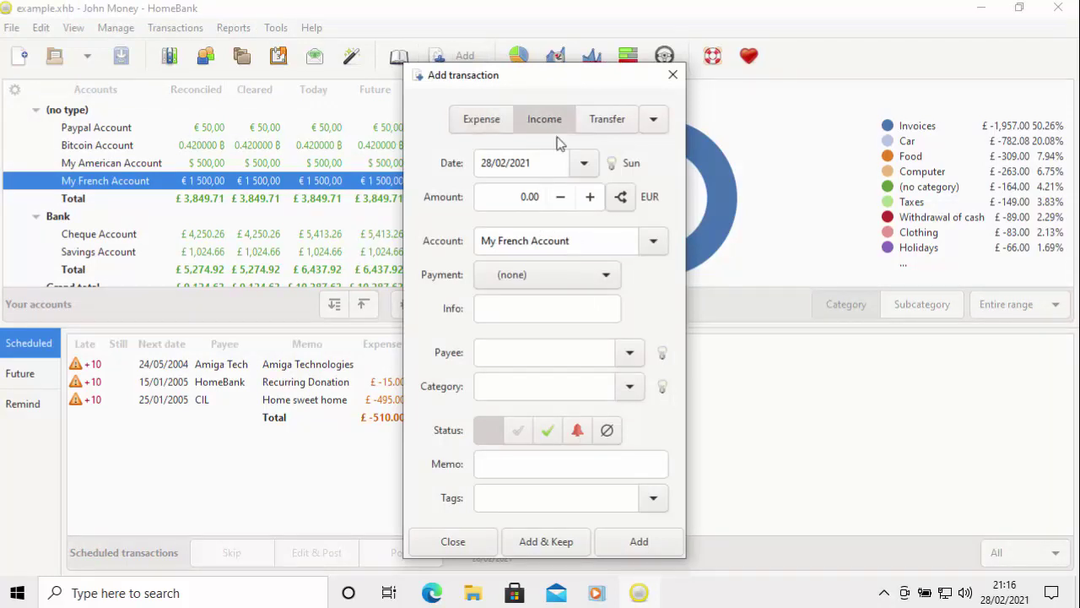
{"action": "left_click", "coordinate": [614, 122]}
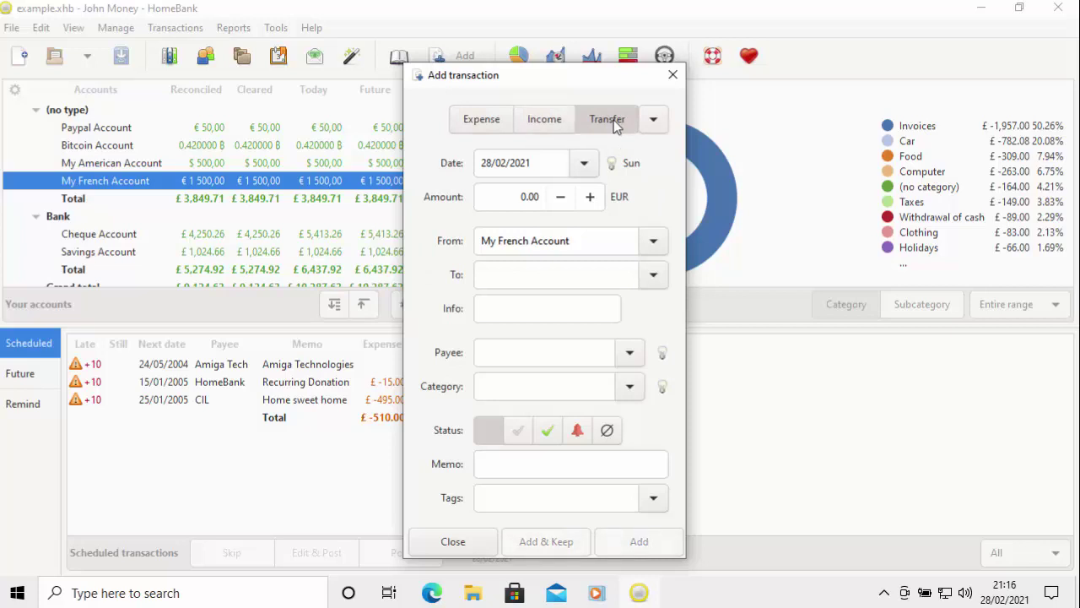
{"action": "left_click", "coordinate": [474, 124]}
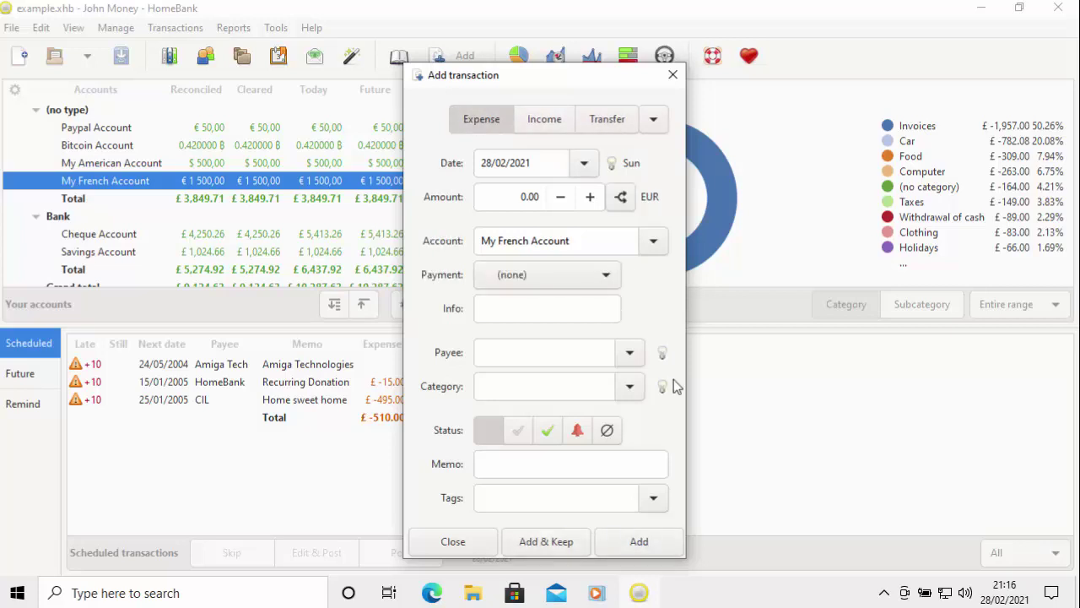
{"action": "left_click", "coordinate": [600, 275]}
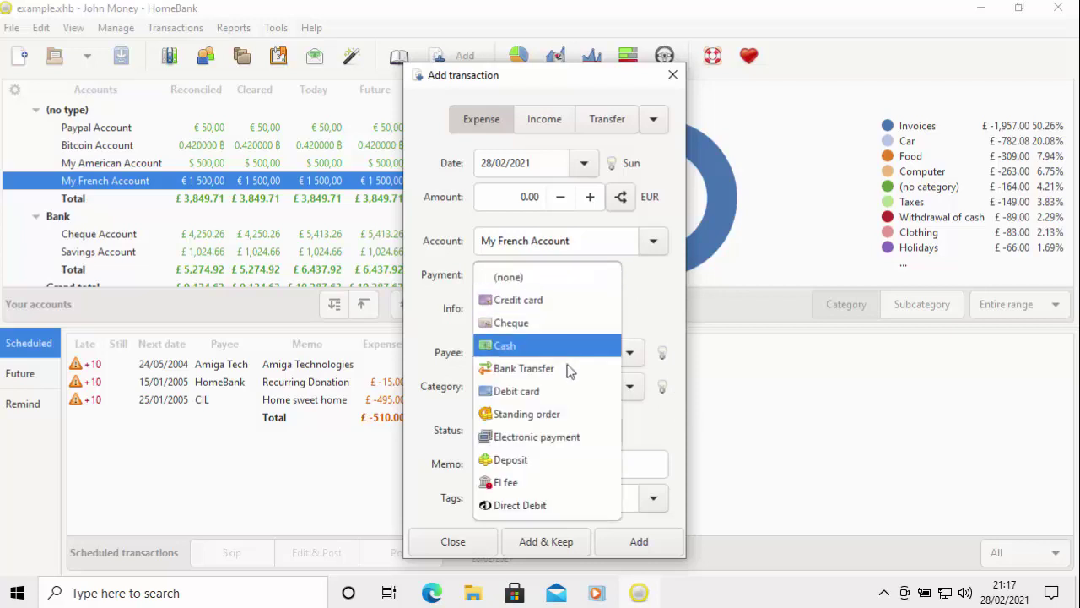
{"action": "left_click", "coordinate": [532, 505]}
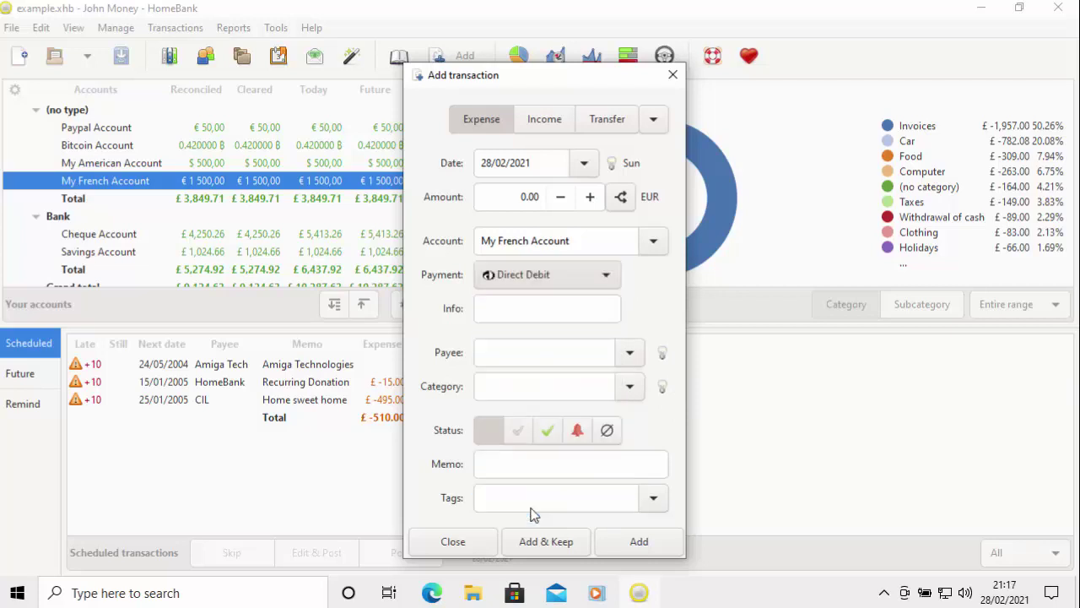
Set the expense amount to 20.00 EUR and the transaction date to 27/02/2021
{"action": "left_click", "coordinate": [507, 197]}
{"action": "left_click_drag", "start_coordinate": [508, 196], "coordinate": [571, 196]}
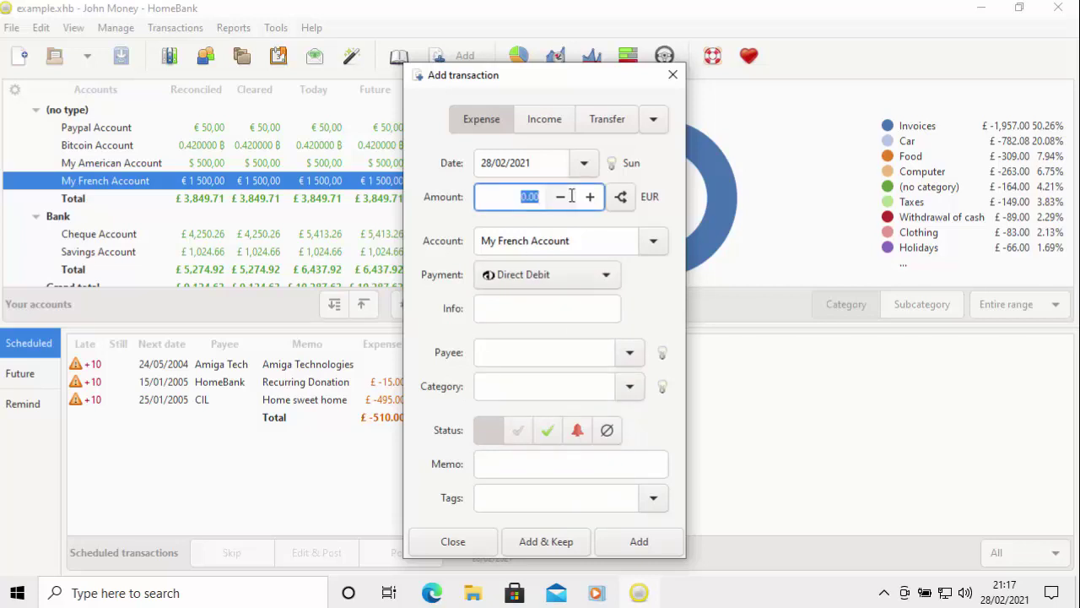
{"action": "type", "text": "20.00"}
{"action": "key", "text": "Tab"}
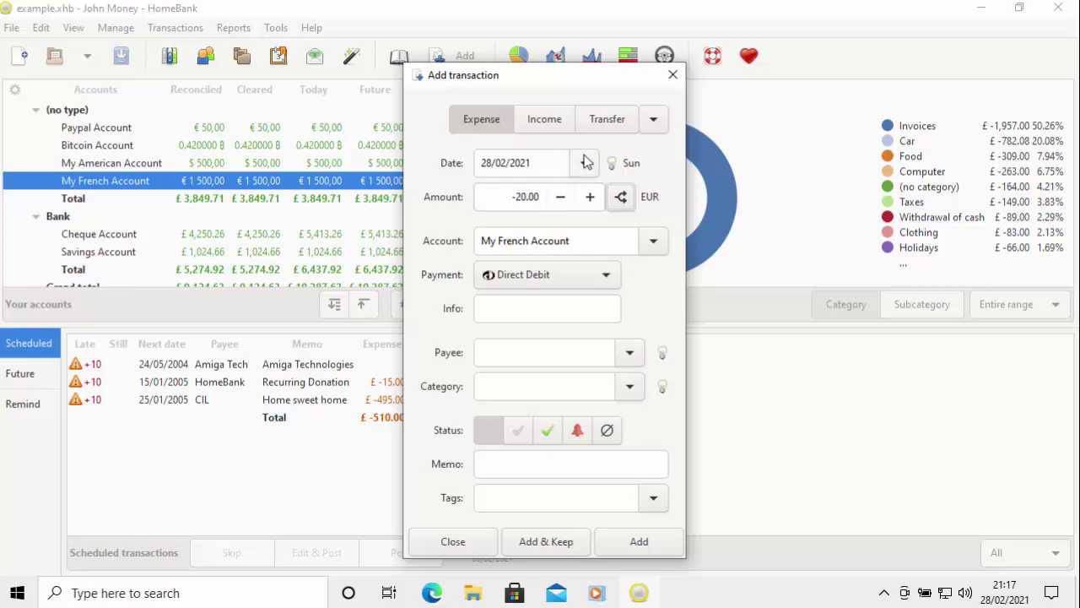
{"action": "left_click", "coordinate": [584, 162]}
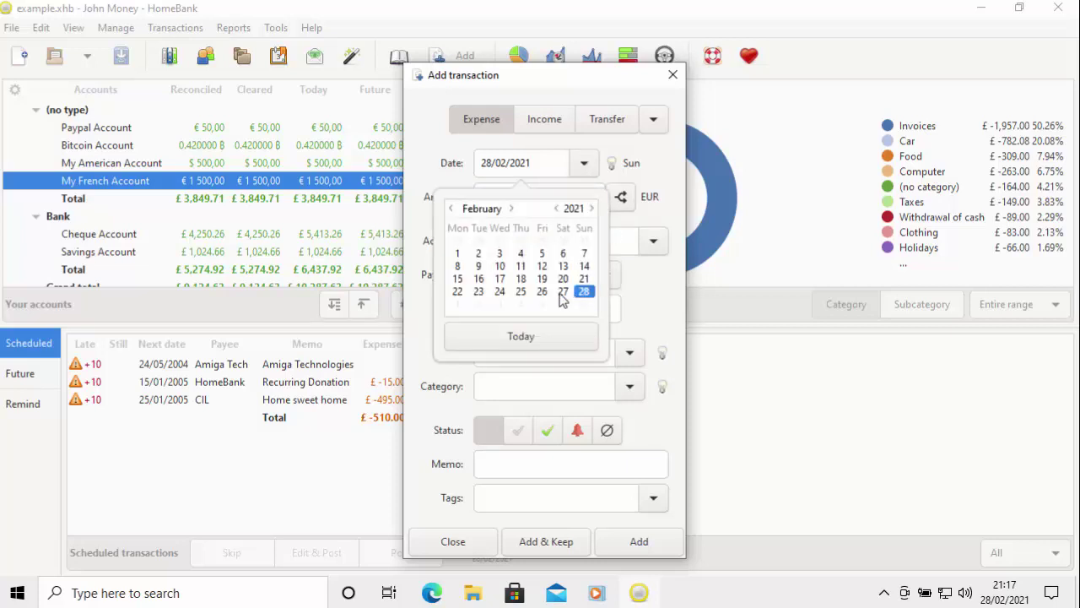
{"action": "left_click", "coordinate": [563, 291]}
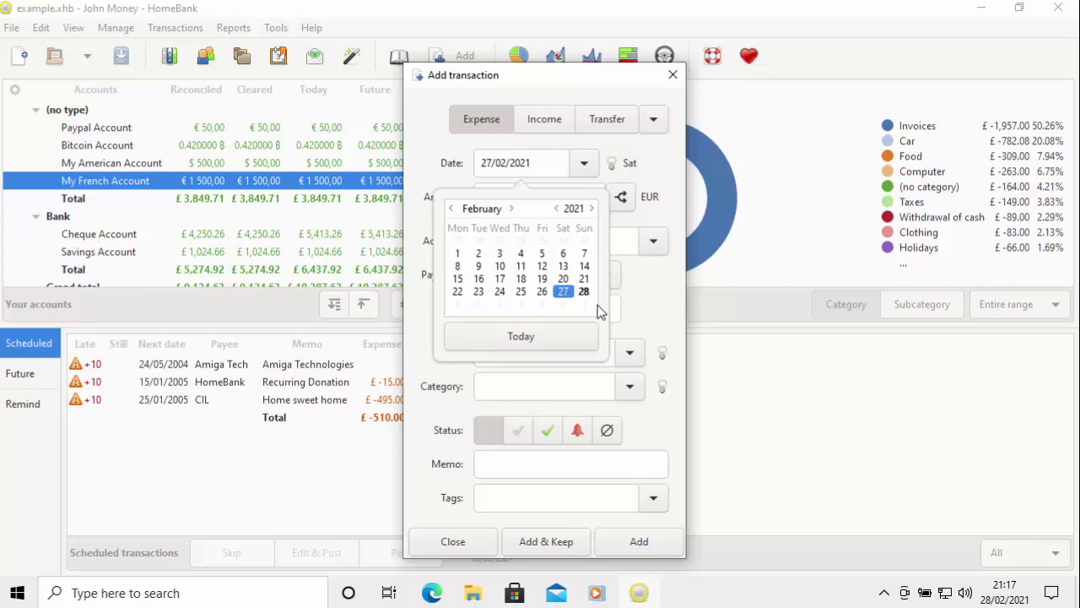
{"action": "left_click", "coordinate": [664, 306]}
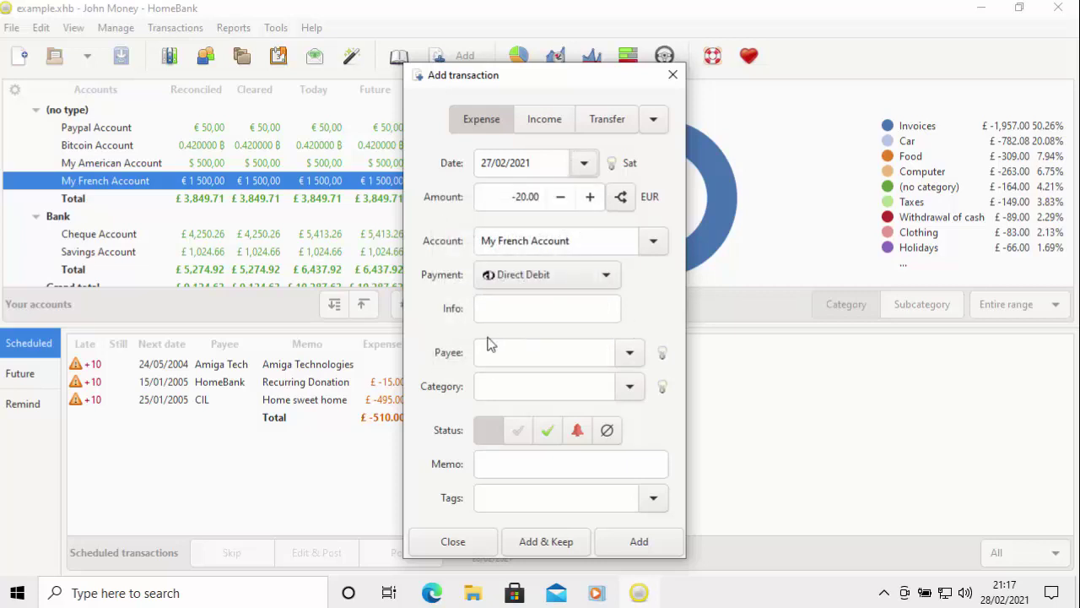
Assign the payee France Telecom and the category Invoices:Telephone to the transaction
{"action": "left_click", "coordinate": [630, 353]}
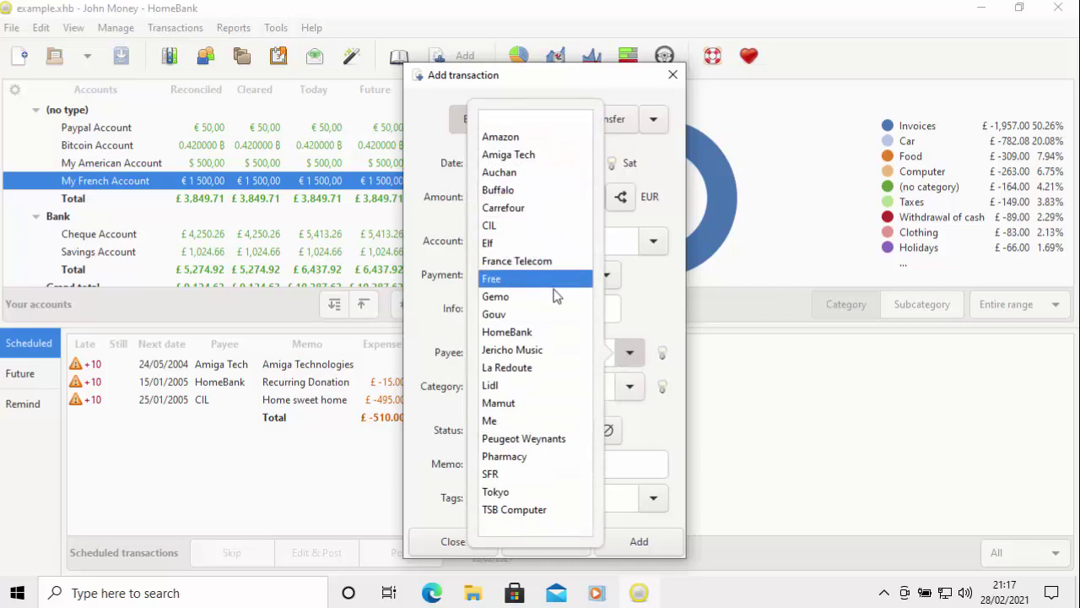
{"action": "left_click", "coordinate": [545, 261]}
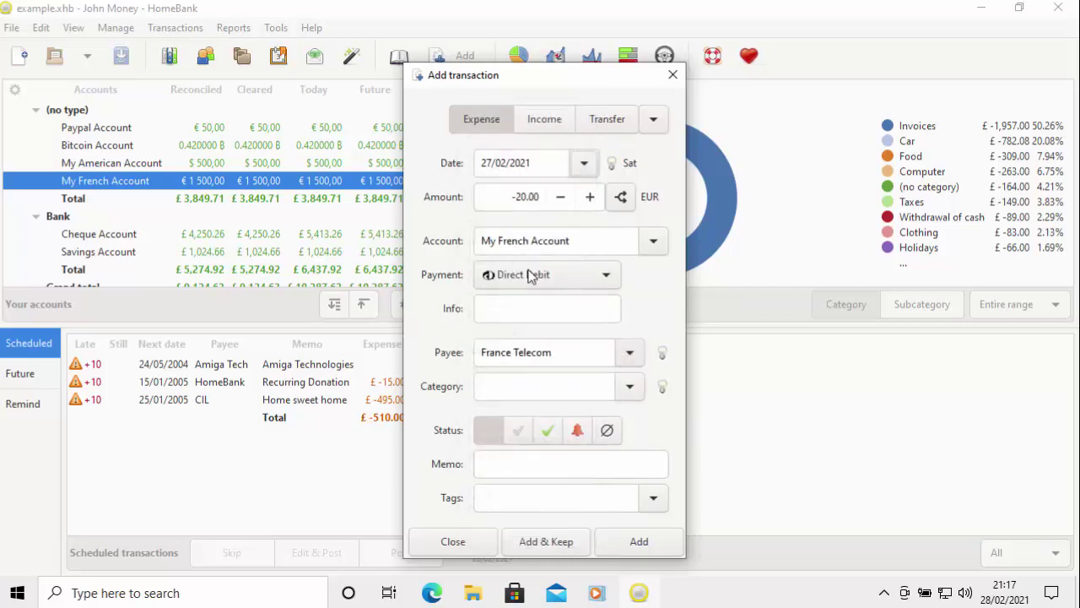
{"action": "left_click", "coordinate": [630, 386]}
{"action": "scroll", "coordinate": [541, 435], "scroll_direction": "down", "scroll_amount": 2}
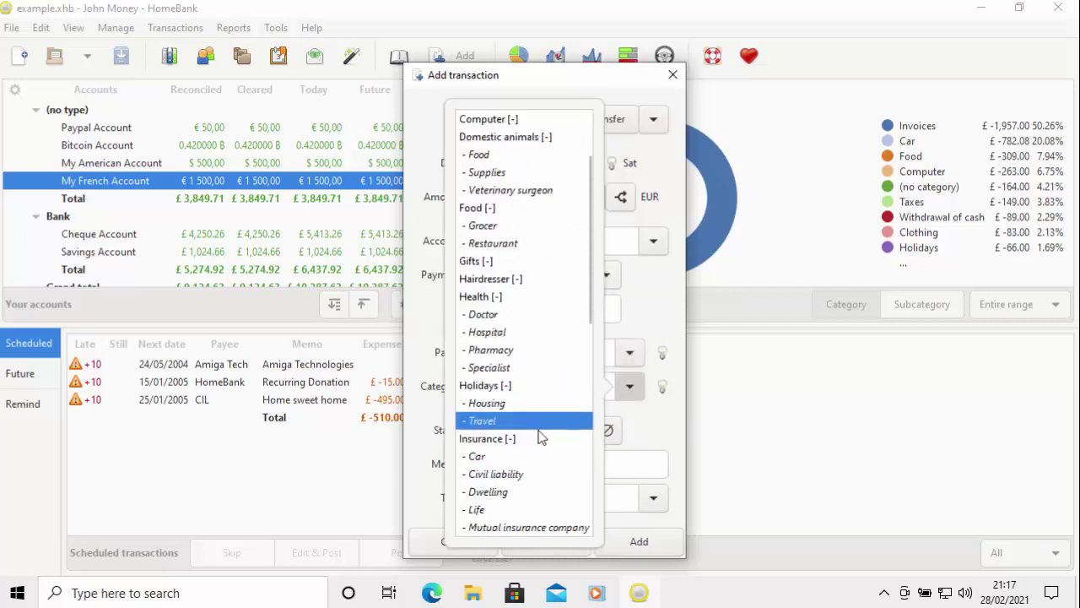
{"action": "scroll", "coordinate": [541, 436], "scroll_direction": "down", "scroll_amount": 1}
{"action": "scroll", "coordinate": [541, 438], "scroll_direction": "down", "scroll_amount": 3}
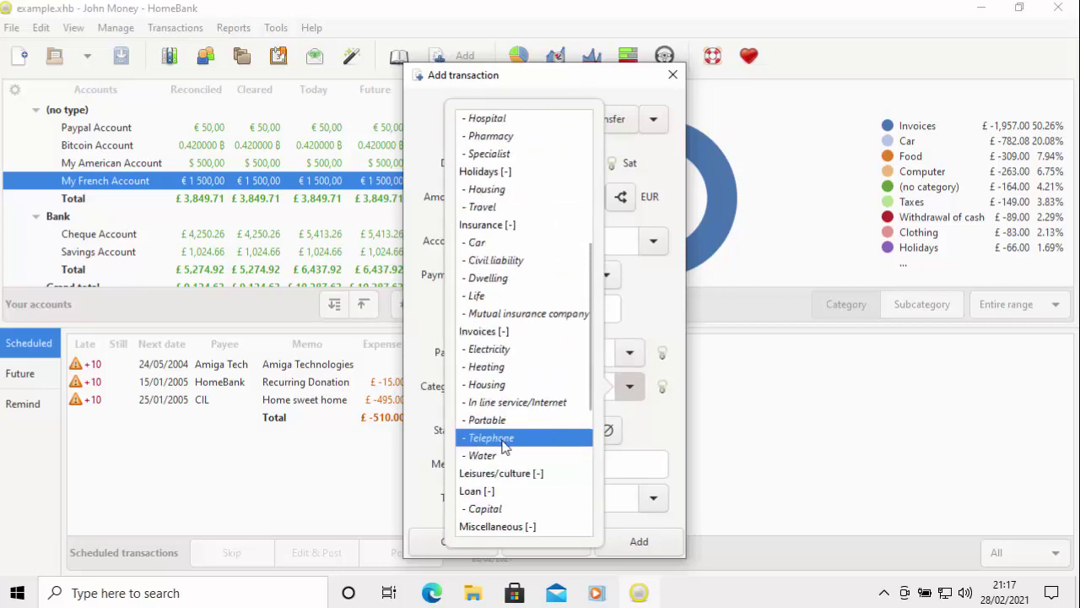
{"action": "left_click", "coordinate": [496, 446]}
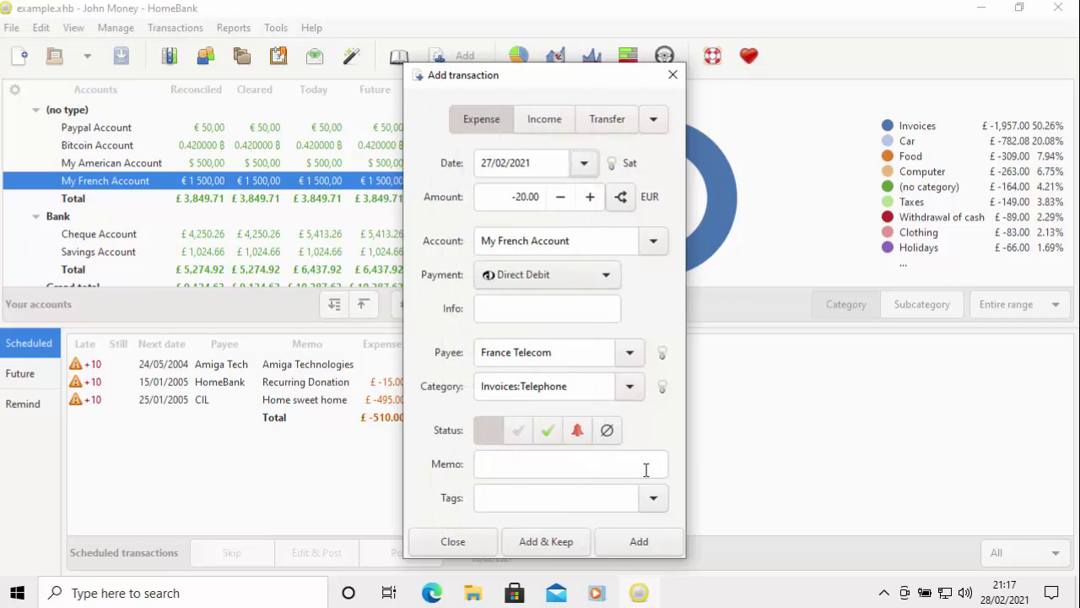
Leave the memo, tags and info blank, add the transaction and close the Add transaction dialog
{"action": "left_click", "coordinate": [516, 471]}
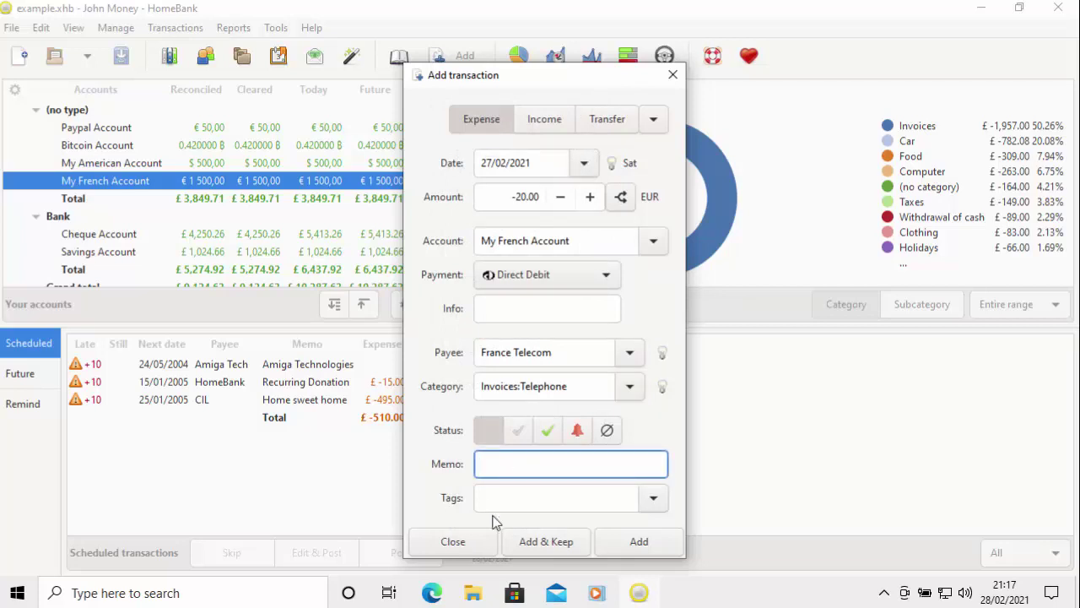
{"action": "left_click", "coordinate": [654, 500]}
{"action": "left_click", "coordinate": [655, 502]}
{"action": "left_click", "coordinate": [529, 314]}
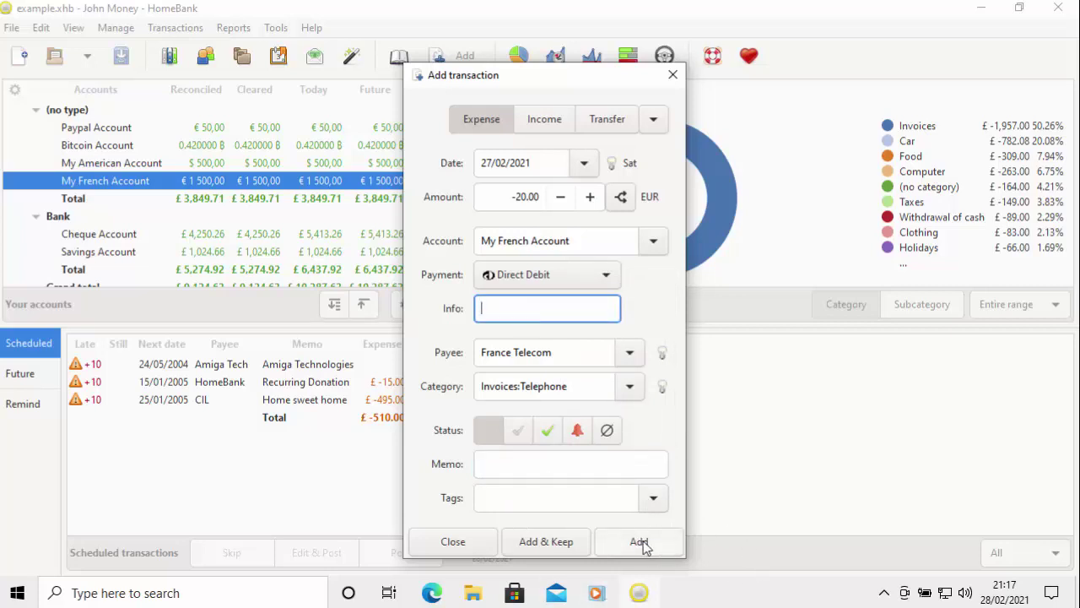
{"action": "left_click", "coordinate": [665, 545]}
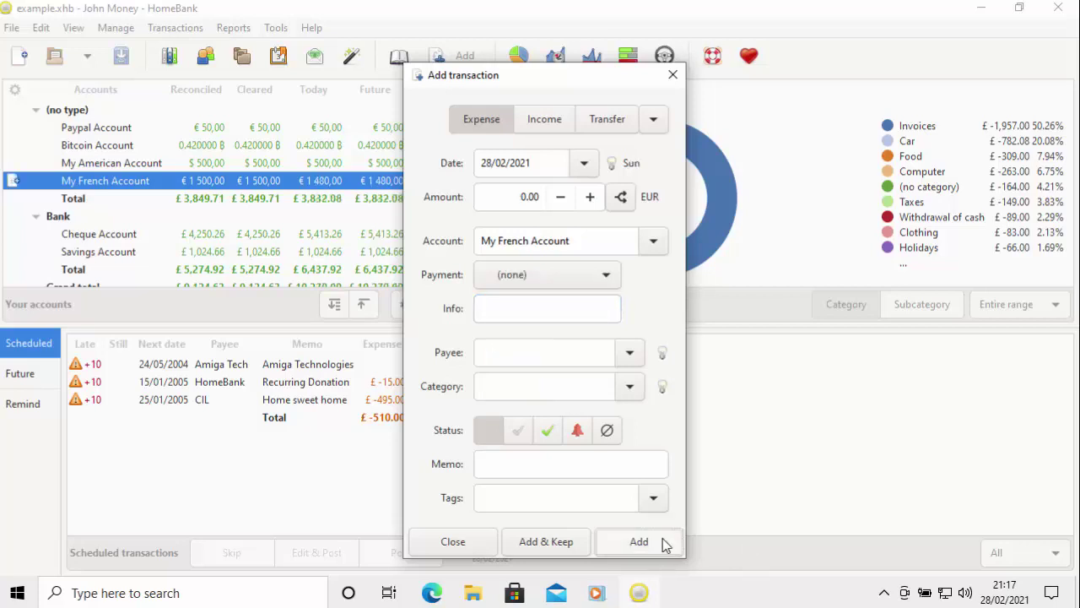
{"action": "left_click", "coordinate": [452, 545]}
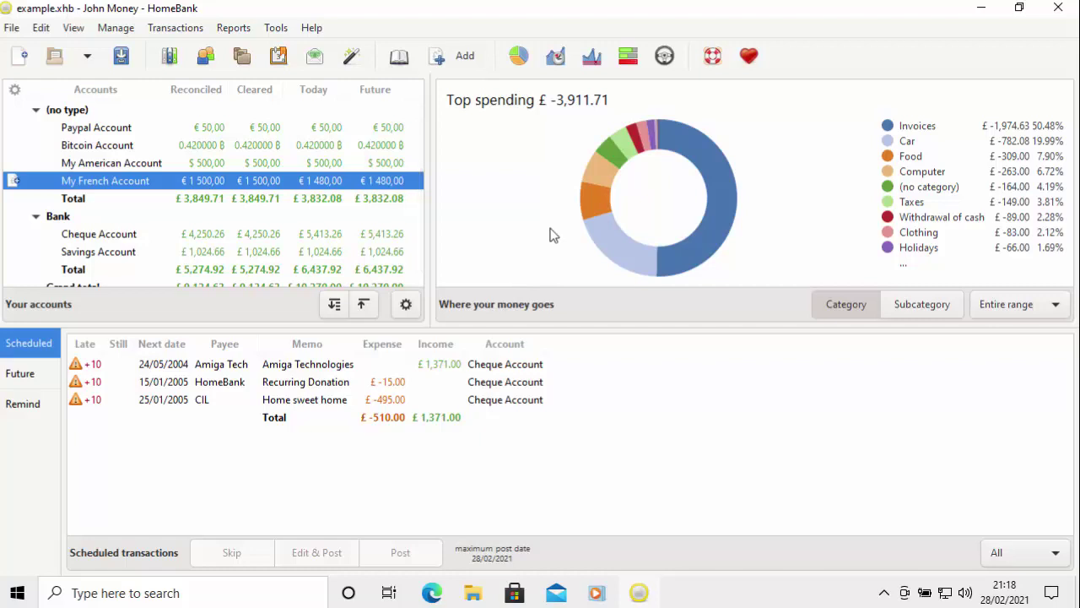
View the Balance report for My French Account and close it
{"action": "left_click", "coordinate": [236, 30]}
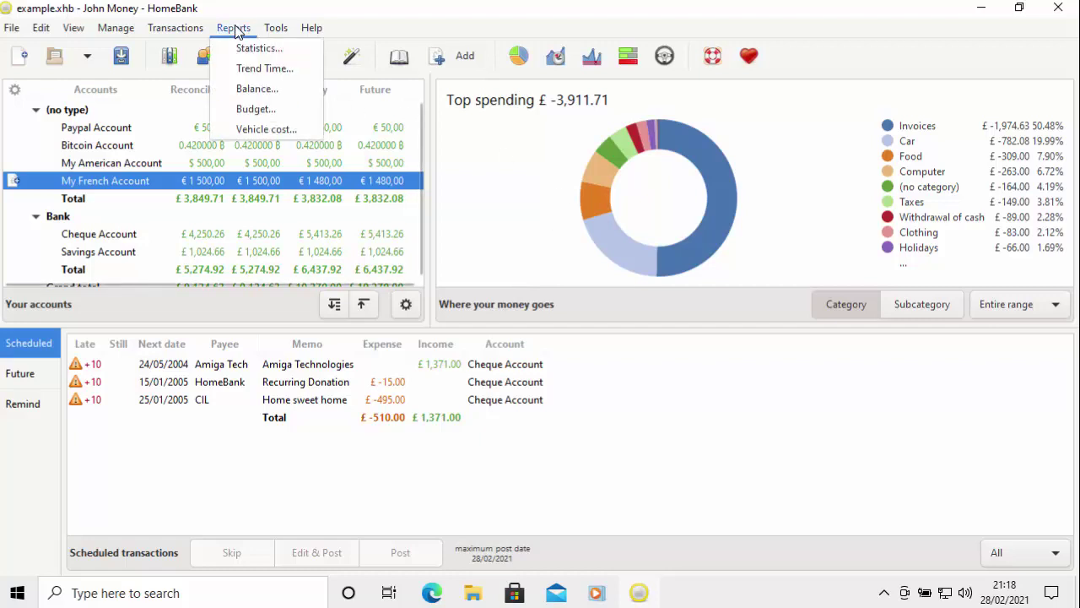
{"action": "left_click", "coordinate": [248, 94]}
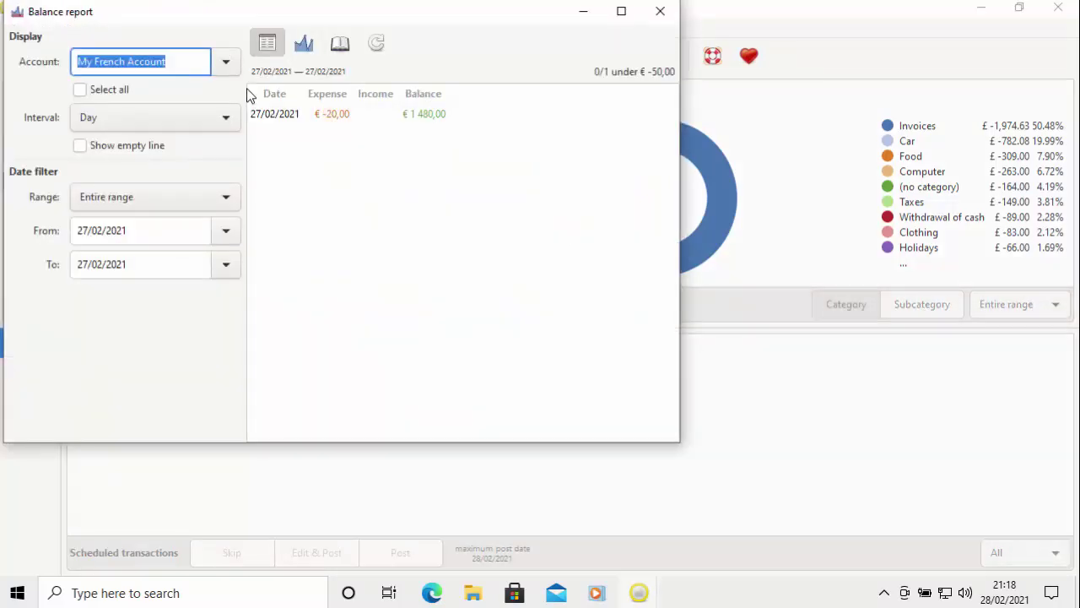
{"action": "left_click", "coordinate": [660, 13]}
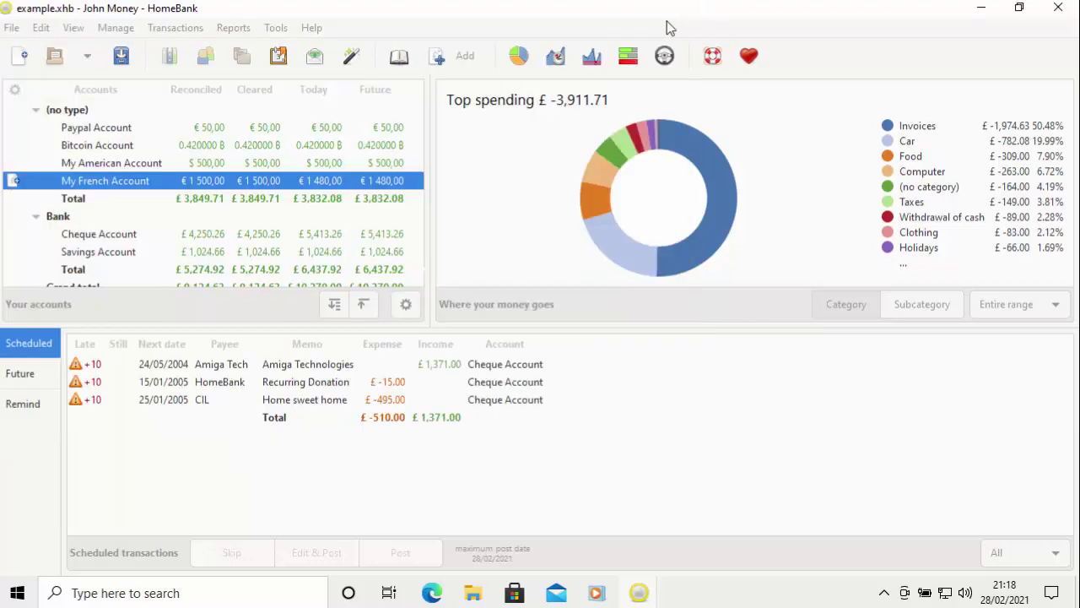
Open the Budget report and start exporting its result to CSV
{"action": "left_click", "coordinate": [232, 27]}
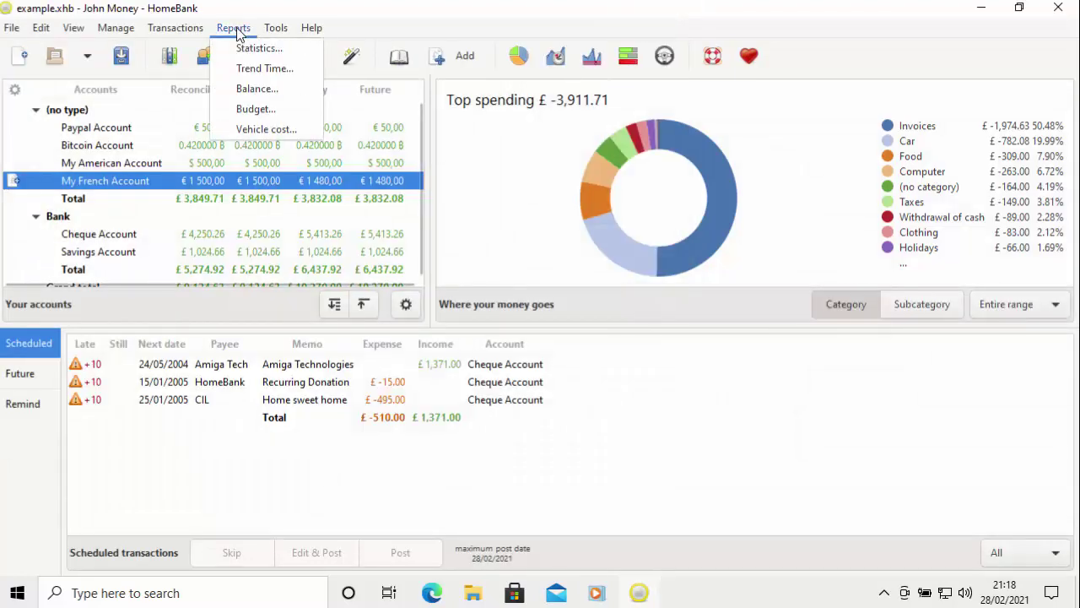
{"action": "left_click", "coordinate": [251, 108]}
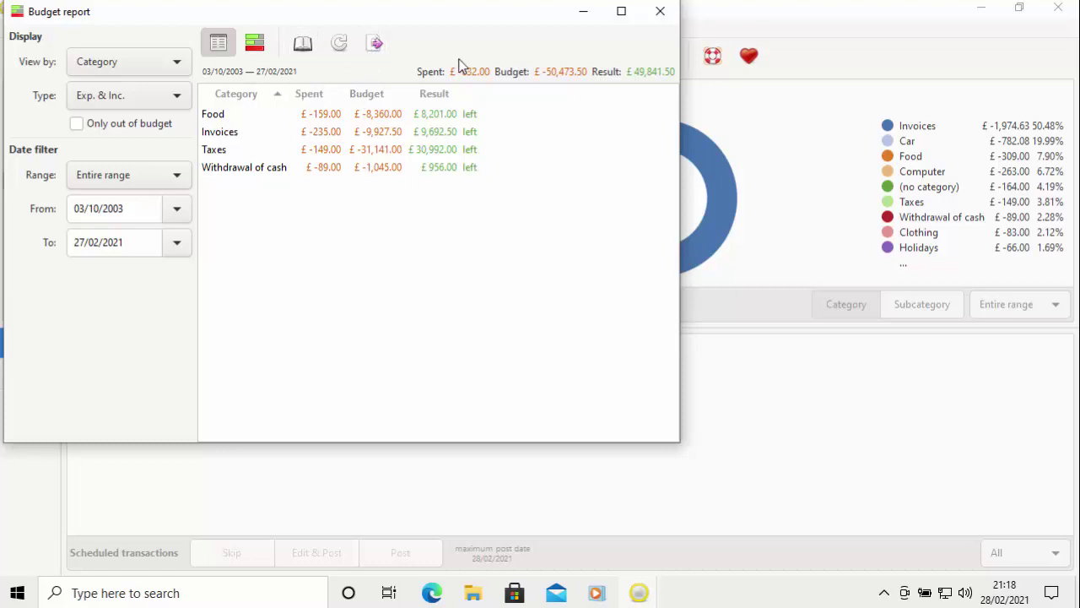
{"action": "left_click", "coordinate": [376, 49]}
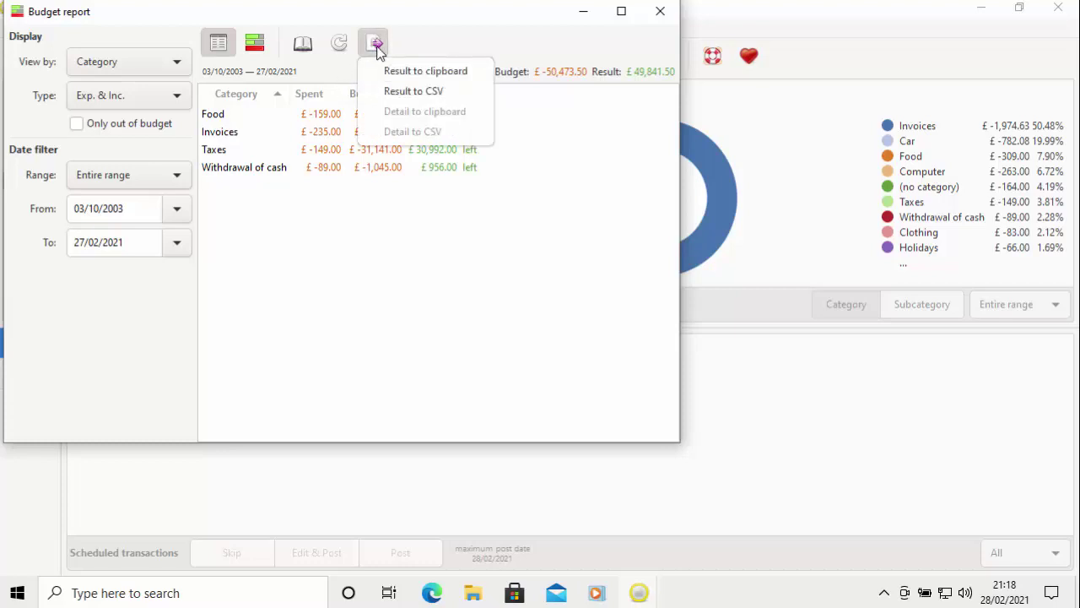
{"action": "left_click", "coordinate": [413, 91]}
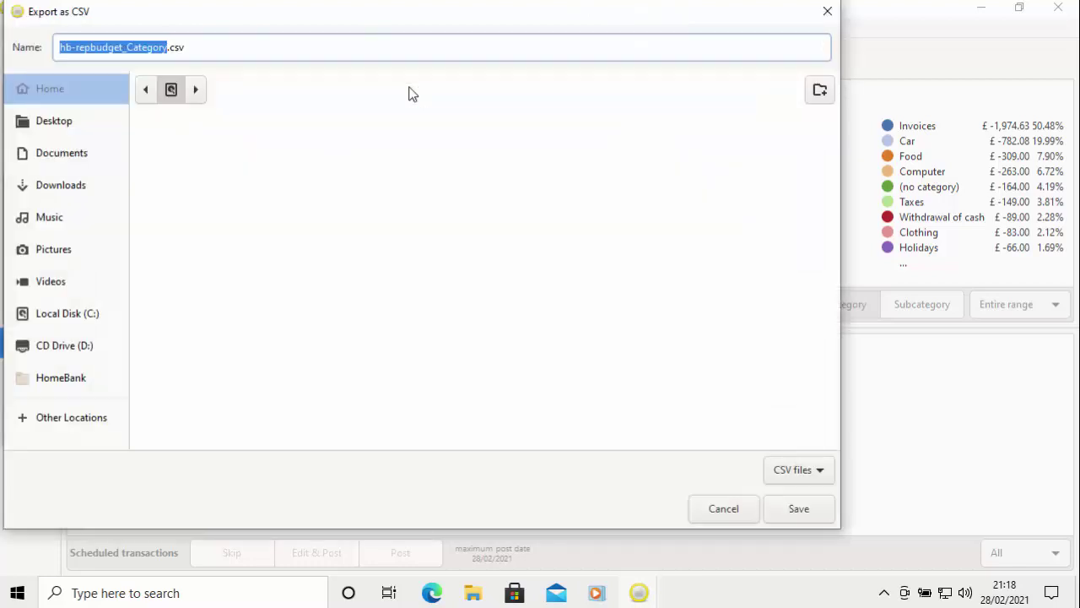
Save the budget export as hb-repbudget_Category.csv in the Homebank folder under Documents
{"action": "left_click", "coordinate": [47, 155]}
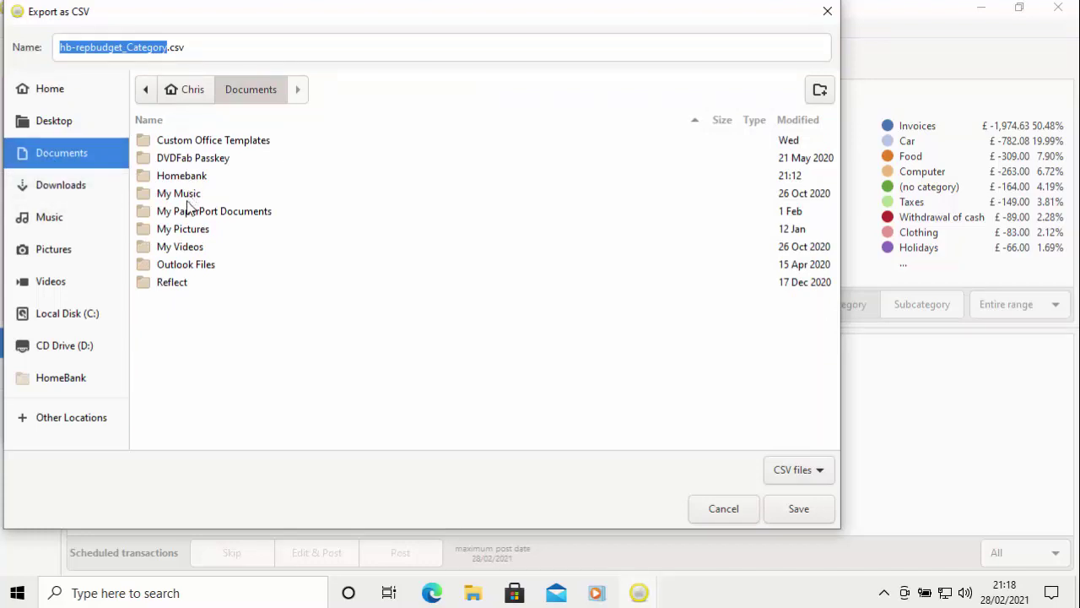
{"action": "double_click", "coordinate": [152, 175]}
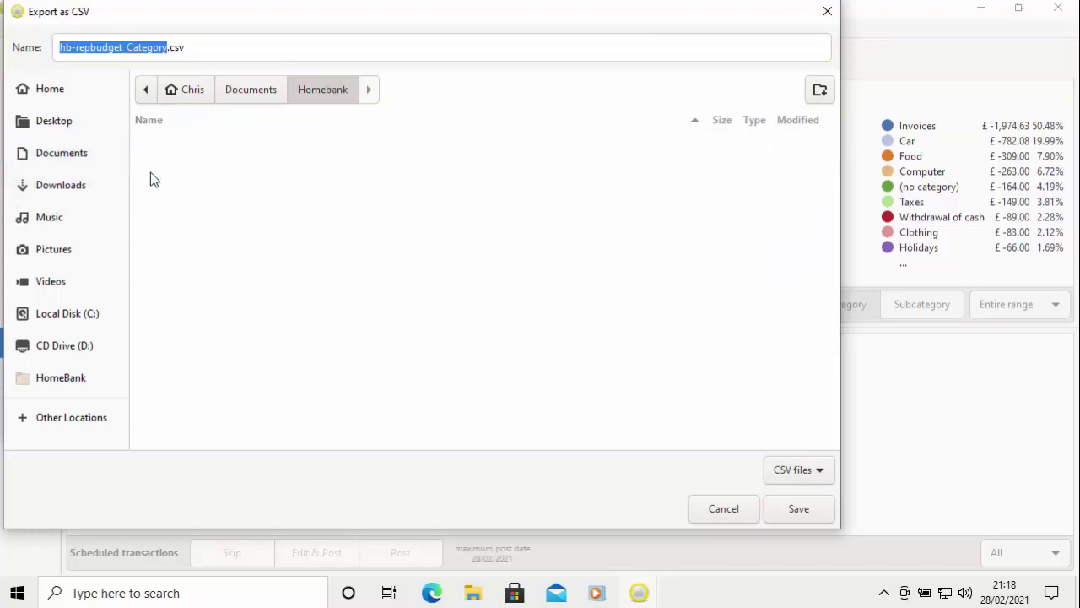
{"action": "left_click", "coordinate": [127, 48]}
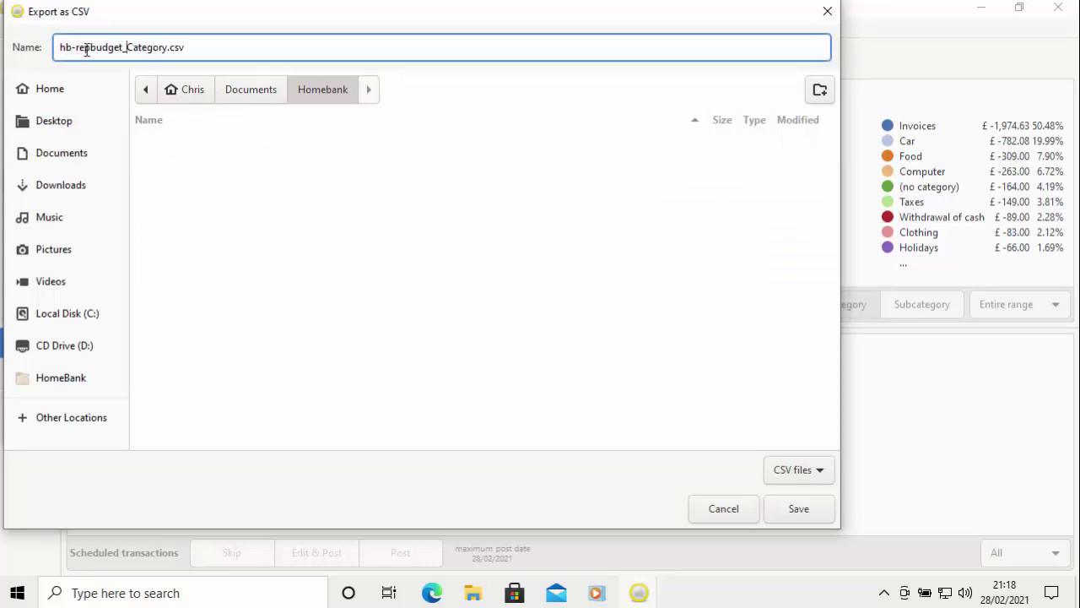
{"action": "left_click_drag", "start_coordinate": [89, 49], "coordinate": [21, 49]}
{"action": "left_click", "coordinate": [130, 47]}
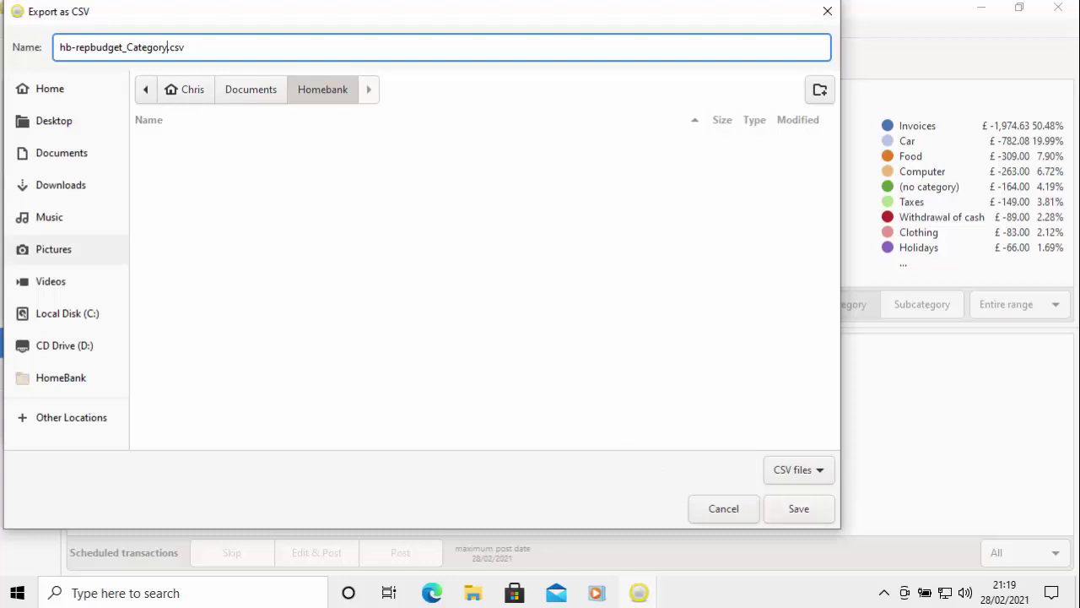
{"action": "left_click", "coordinate": [800, 509]}
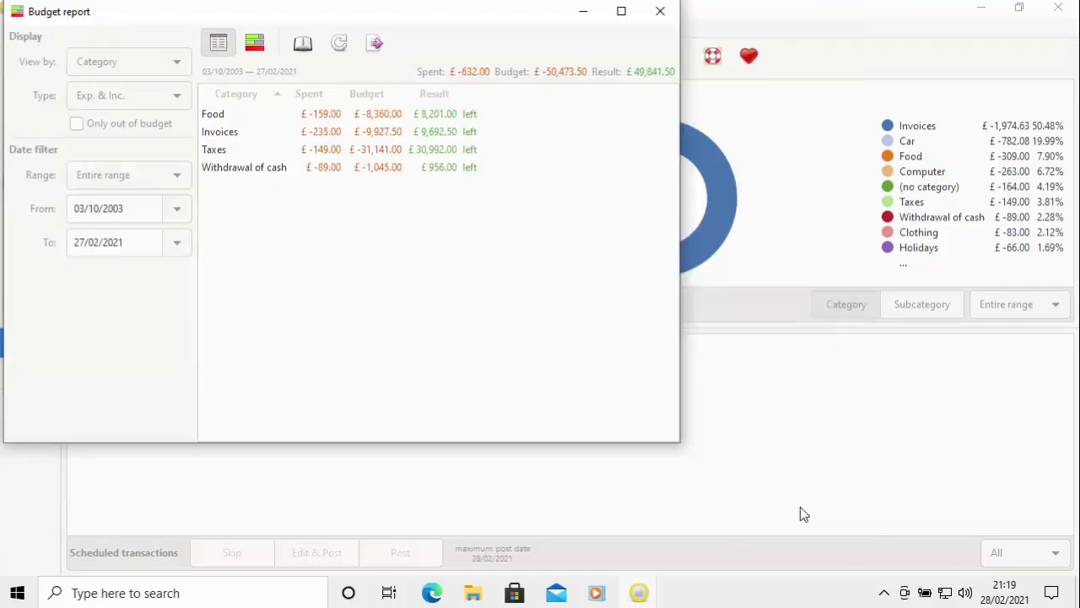
Close the Budget report and exit HomeBank, saving the changes to the example file
{"action": "left_click", "coordinate": [660, 11]}
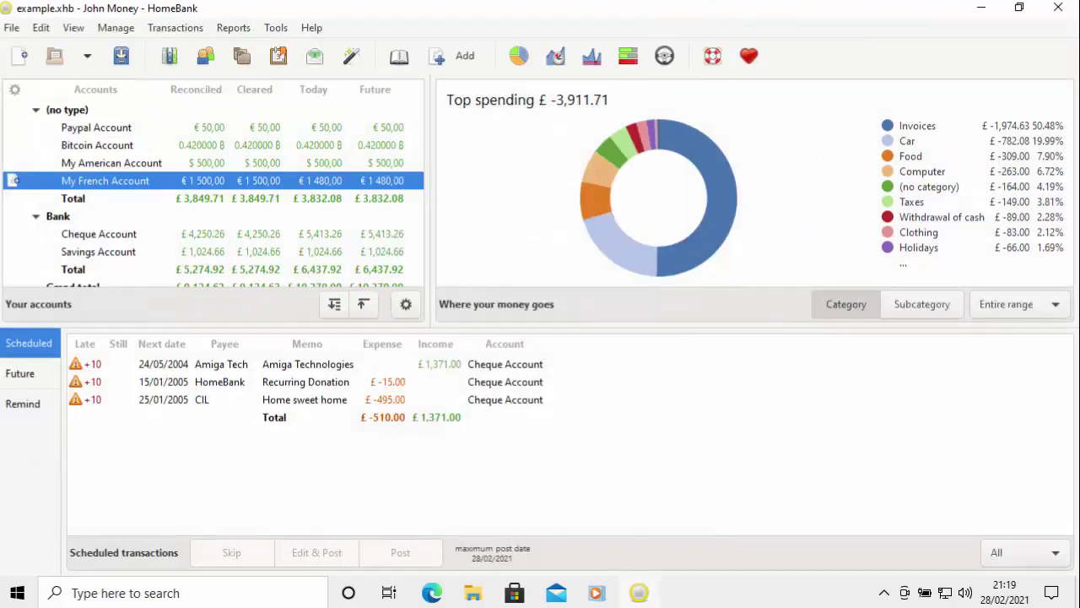
{"action": "left_click", "coordinate": [1059, 8]}
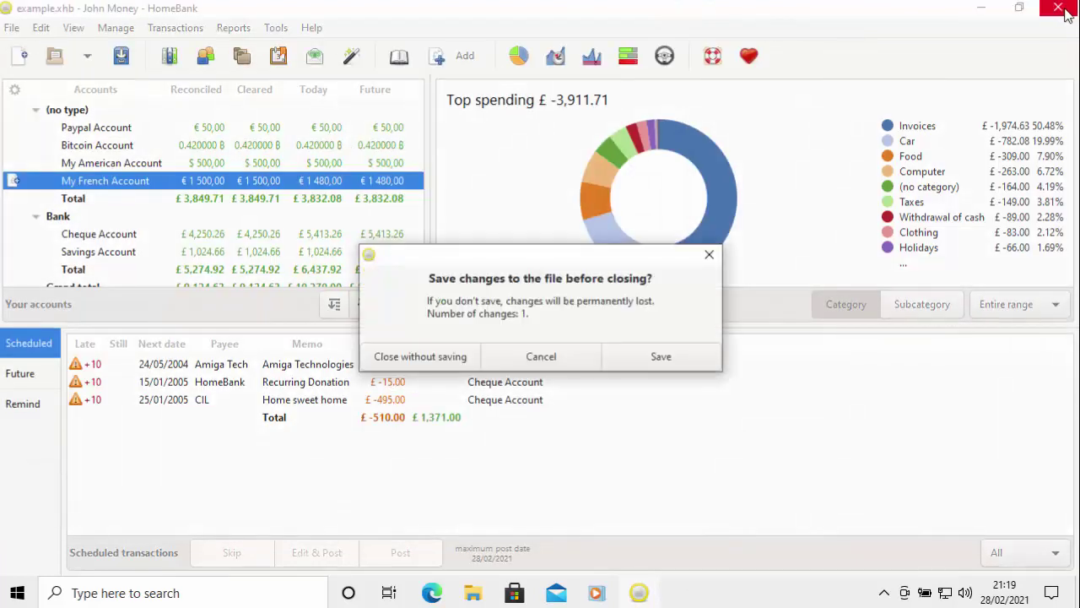
{"action": "left_click", "coordinate": [661, 359]}
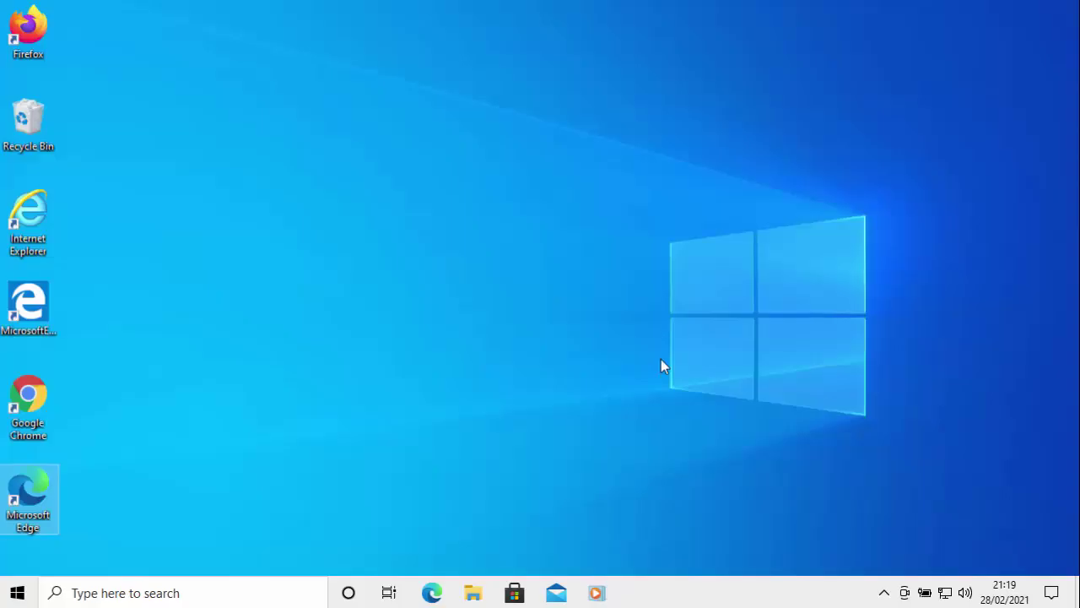
Launch Excel from Windows and create a blank workbook
{"action": "left_click", "coordinate": [19, 593]}
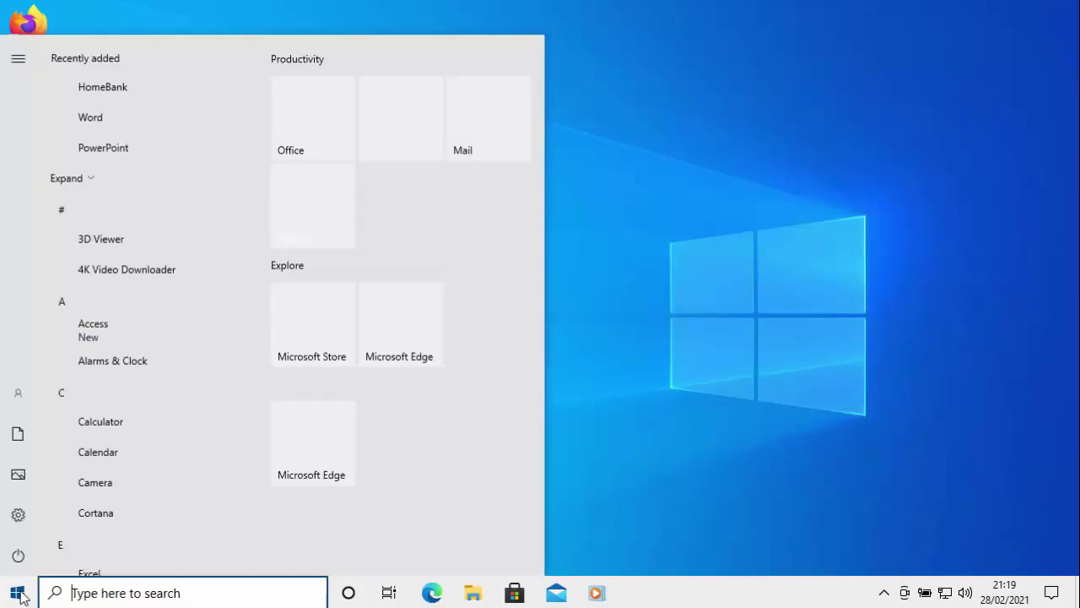
{"action": "type", "text": "excel"}
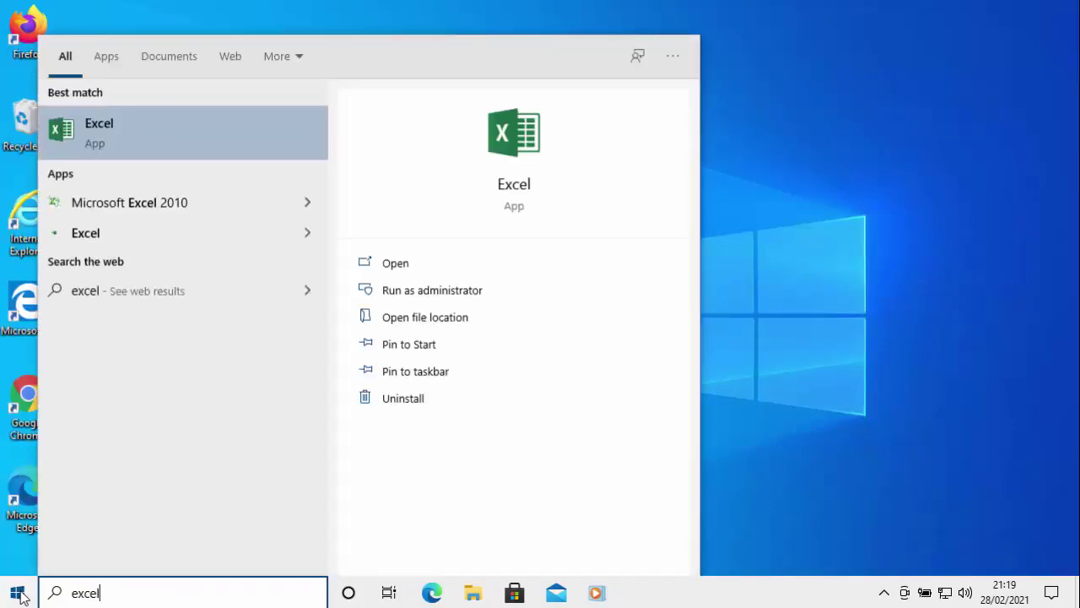
{"action": "left_click", "coordinate": [99, 126]}
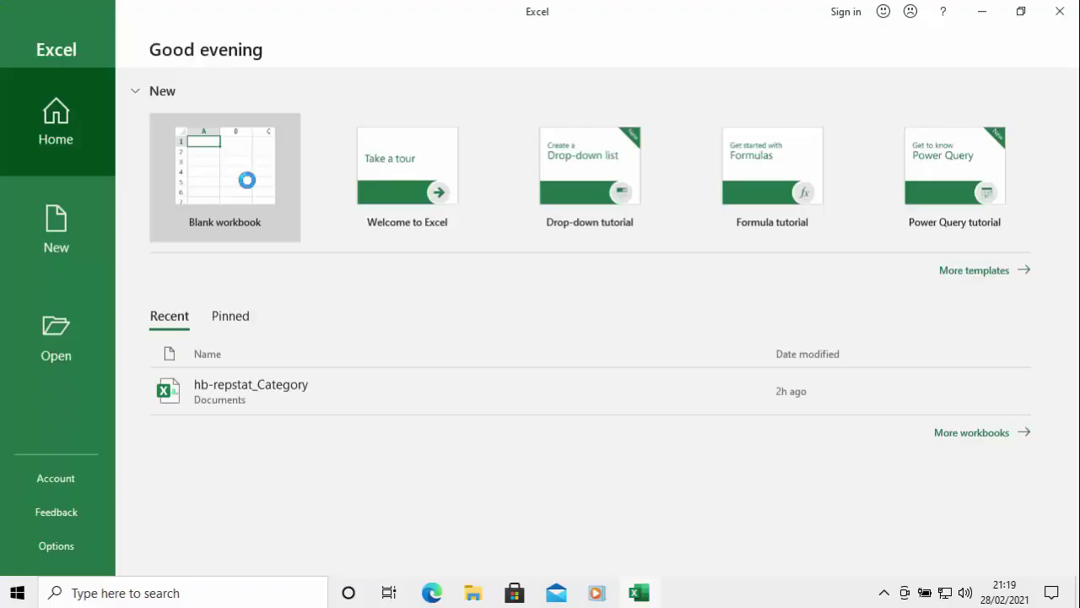
{"action": "left_click", "coordinate": [247, 179]}
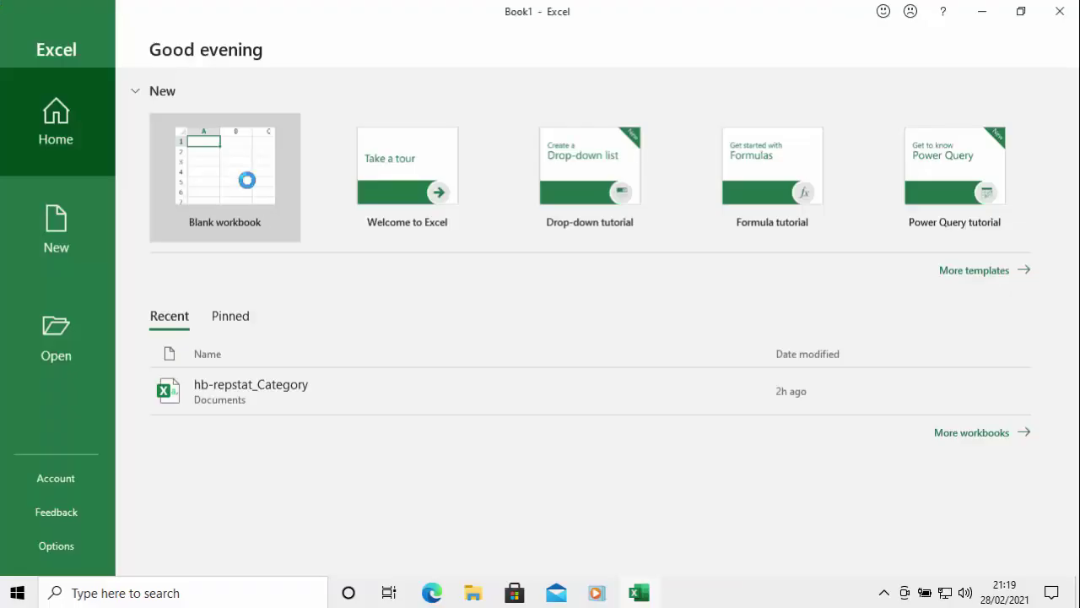
{"action": "left_click", "coordinate": [246, 178]}
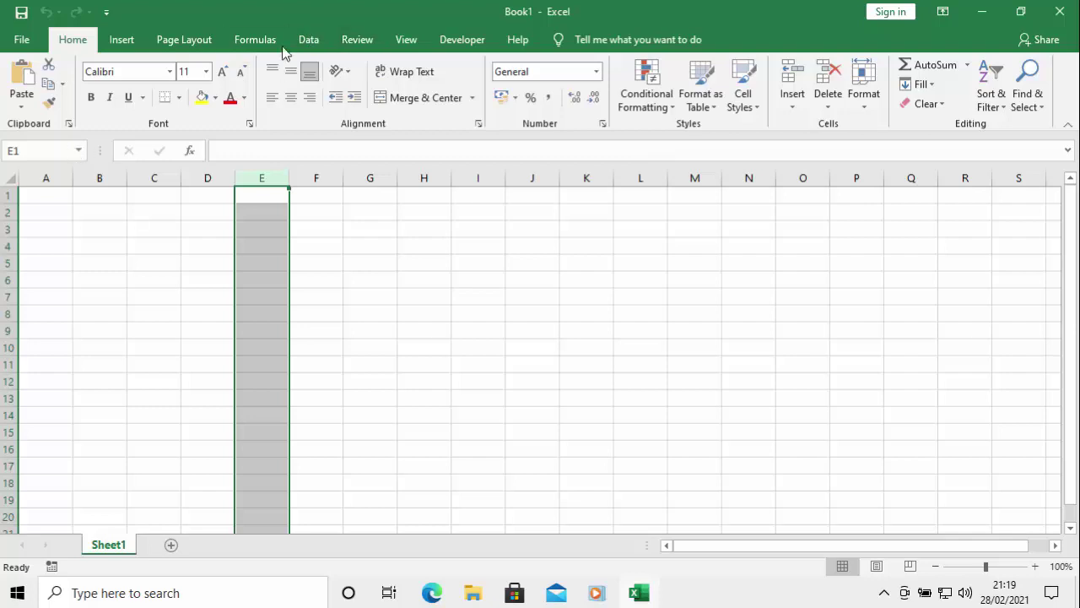
Import hb-repbudget_Category.csv from the Homebank folder under Documents and load its data into the workbook
{"action": "left_click", "coordinate": [306, 40]}
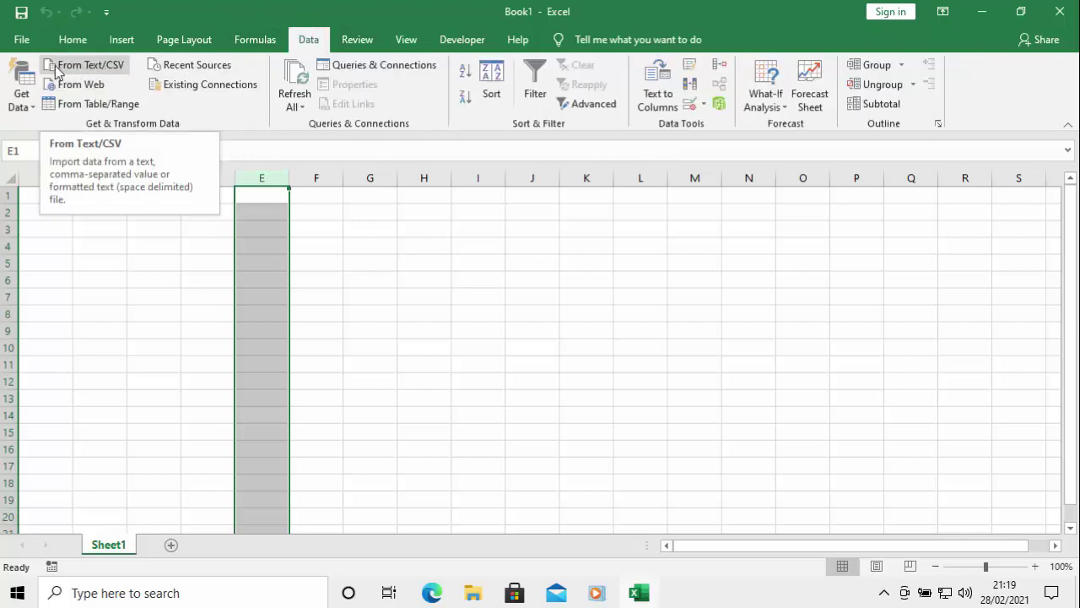
{"action": "left_click", "coordinate": [93, 72]}
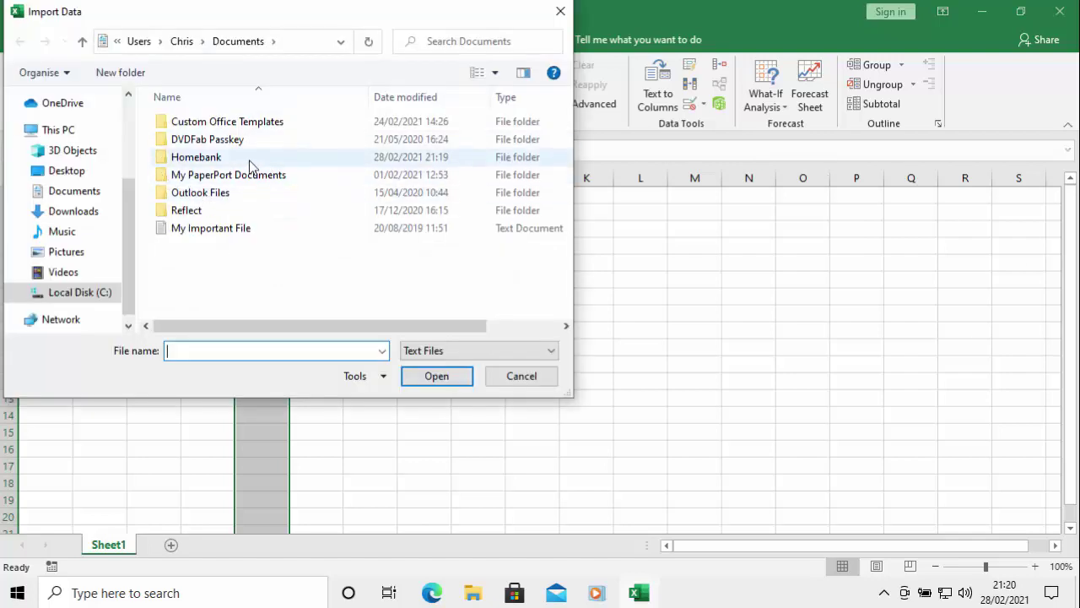
{"action": "double_click", "coordinate": [212, 160]}
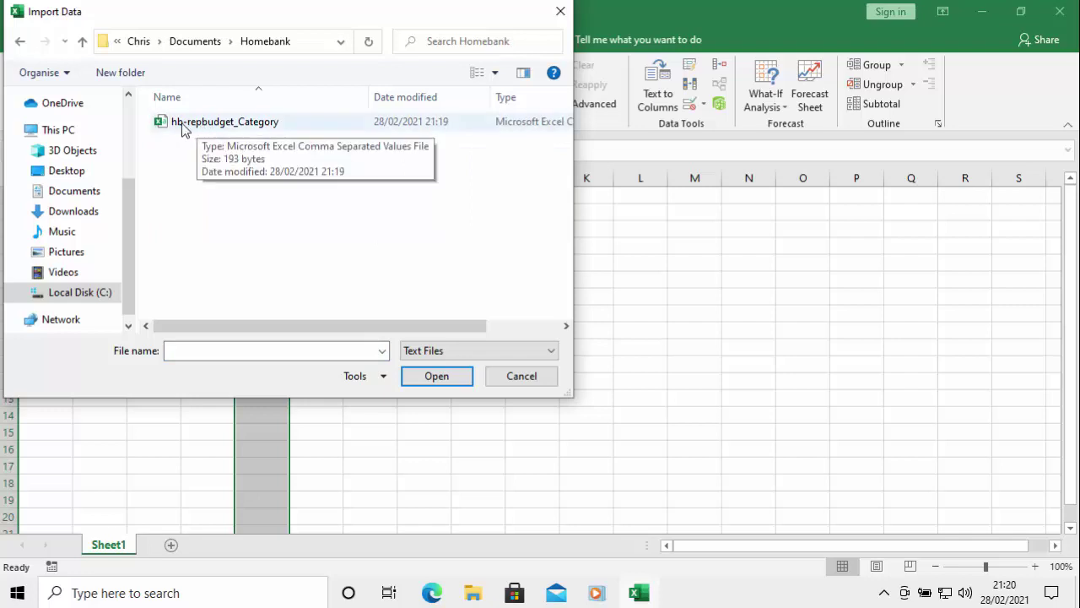
{"action": "double_click", "coordinate": [184, 127]}
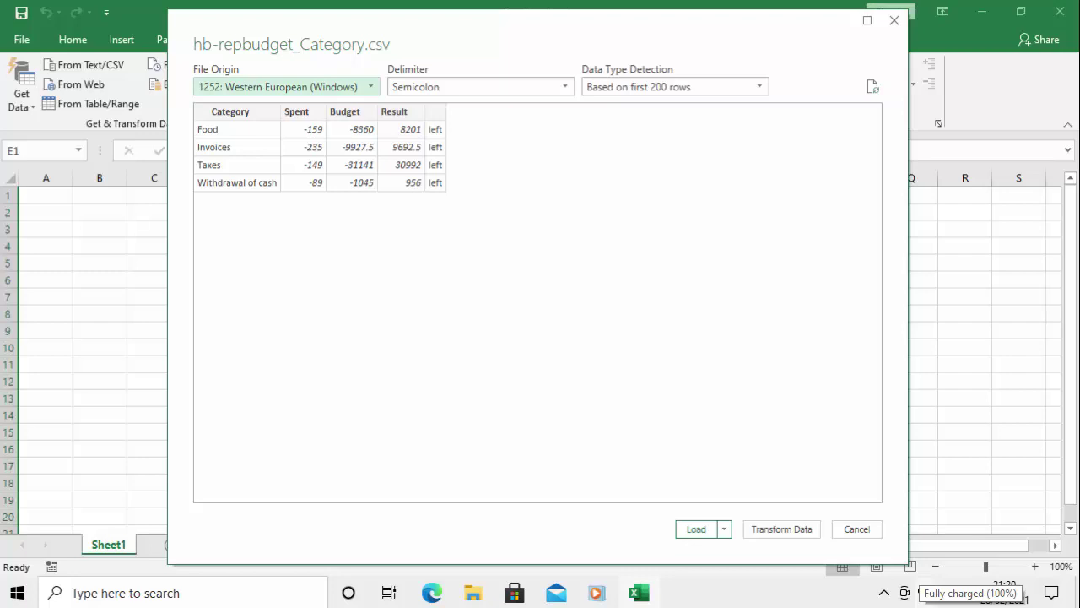
{"action": "left_click", "coordinate": [695, 529]}
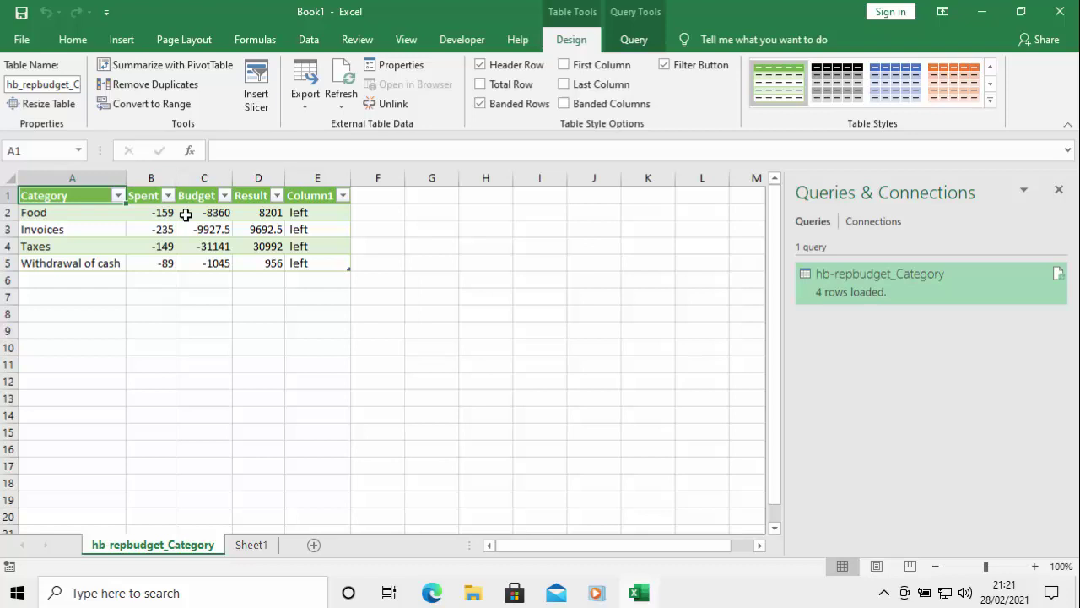
View the print preview of the imported budget table and close Excel without saving the workbook
{"action": "left_click", "coordinate": [21, 40]}
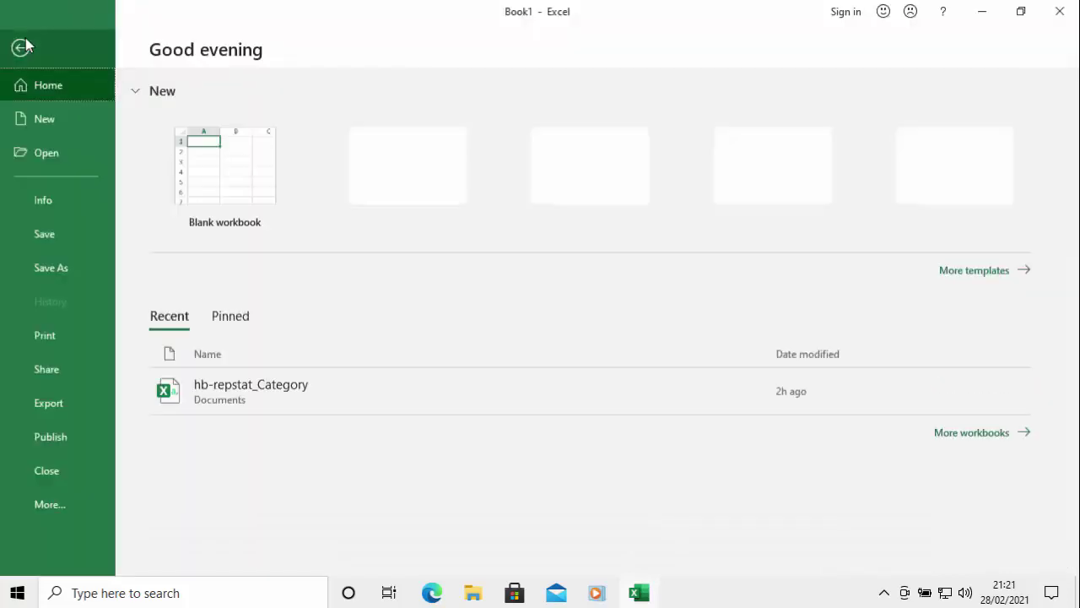
{"action": "left_click", "coordinate": [47, 336]}
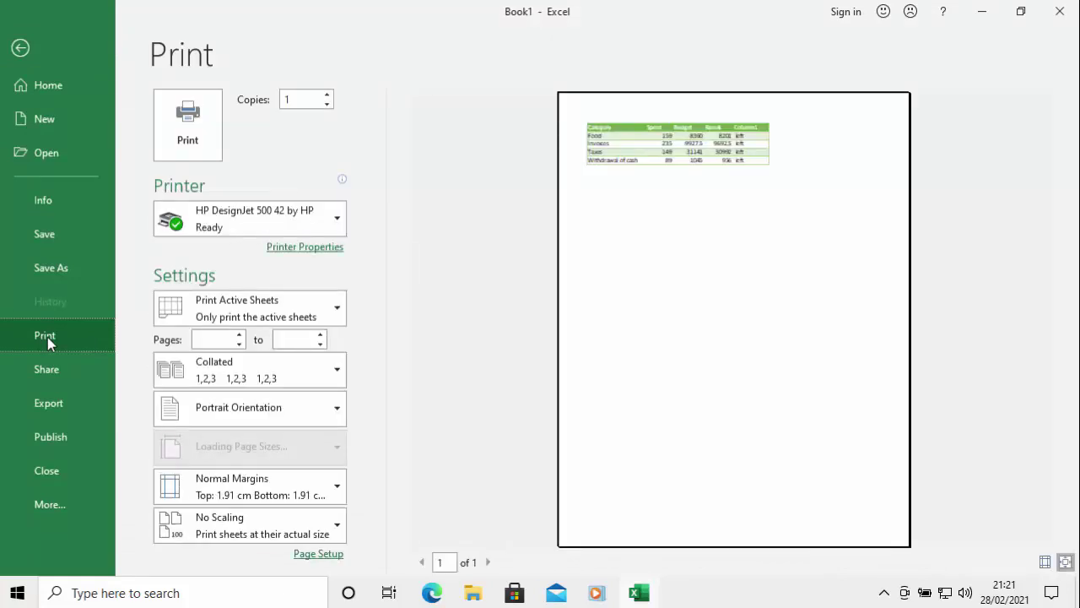
{"action": "left_click", "coordinate": [21, 48]}
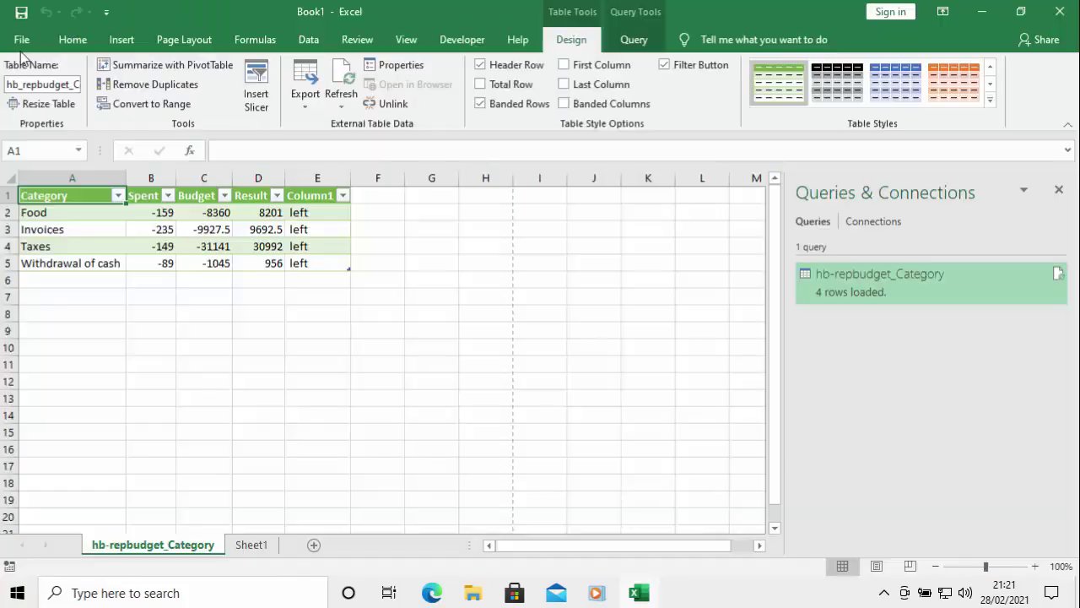
{"action": "left_click", "coordinate": [1062, 13]}
{"action": "left_click", "coordinate": [537, 313]}
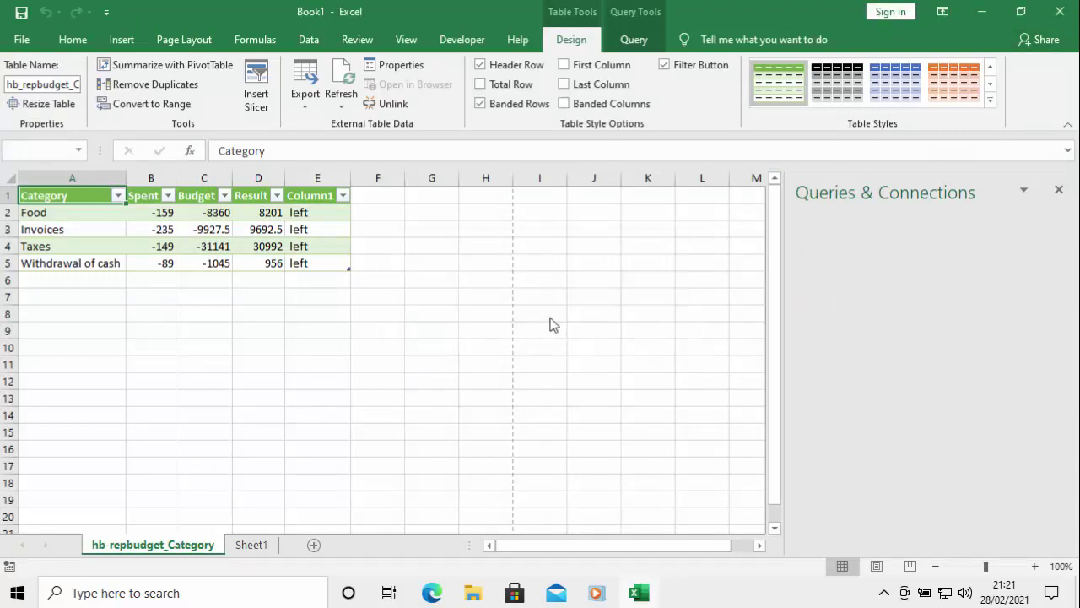